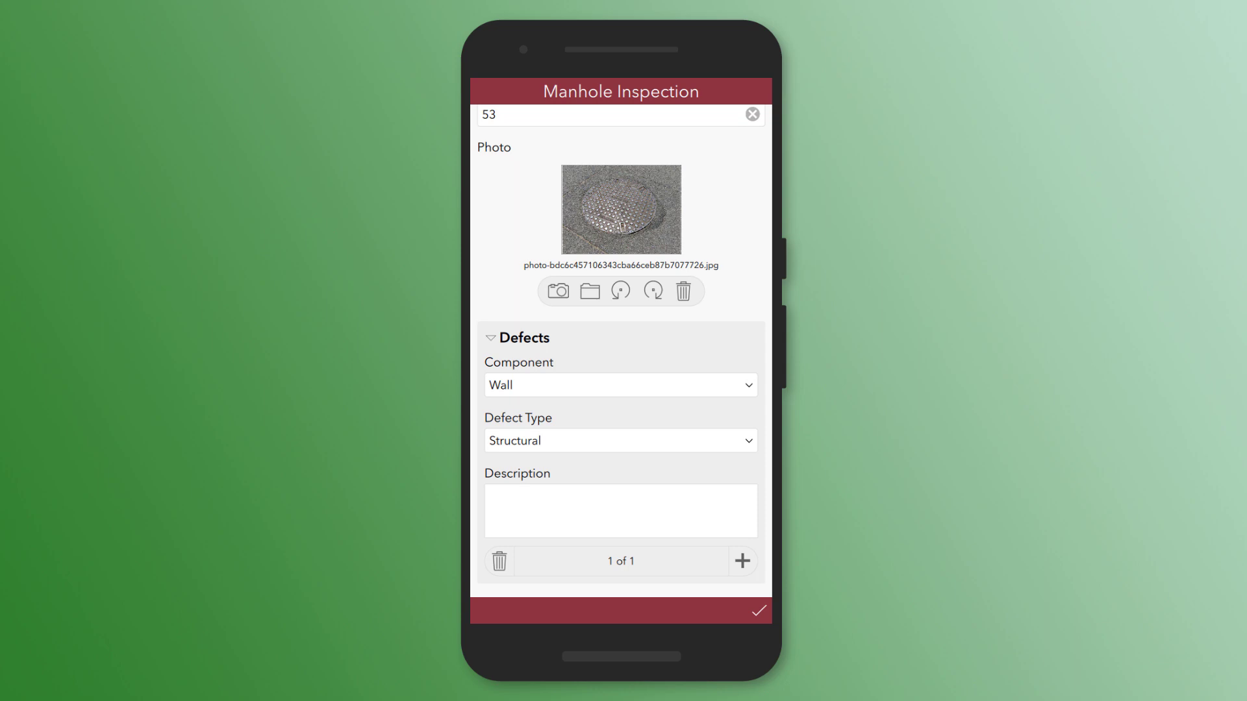
{"action": "type", "text": "Issues with "}
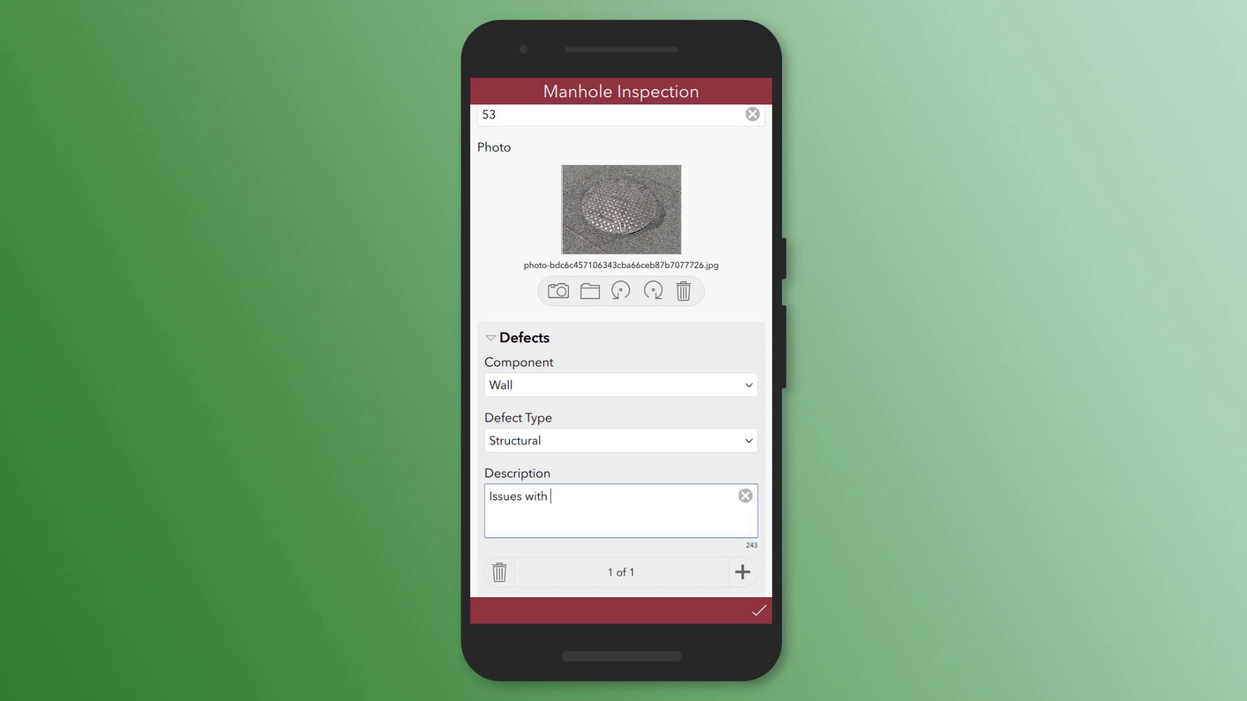
{"action": "type", "text": "wall crac"}
{"action": "type", "text": "king"}
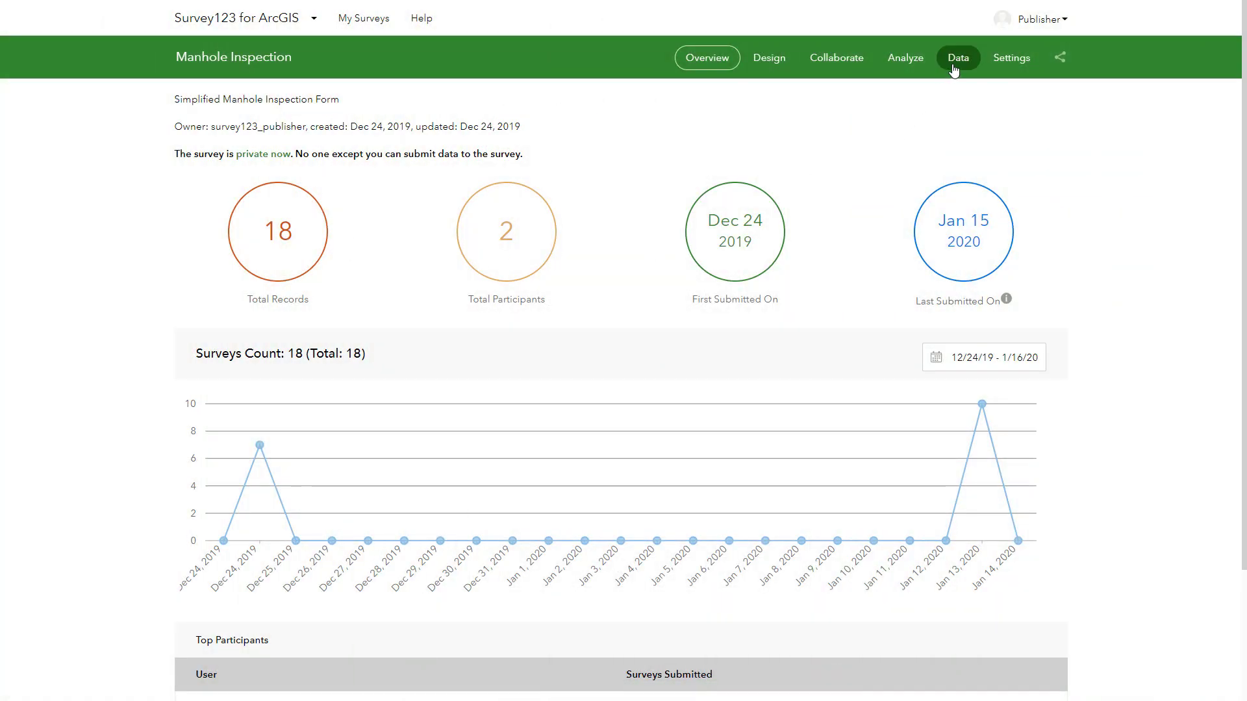
Show the survey's data and view the Western Gardens Junction inspection record
{"action": "left_click", "coordinate": [954, 60]}
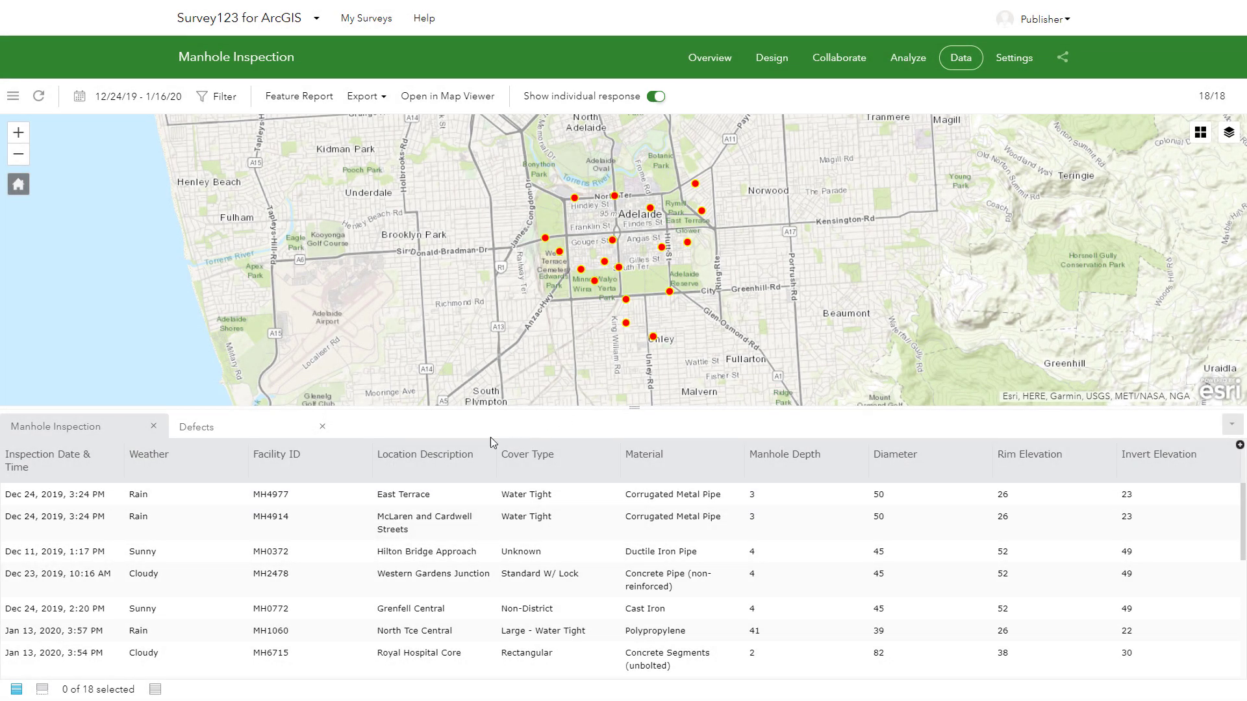
{"action": "left_click", "coordinate": [341, 581]}
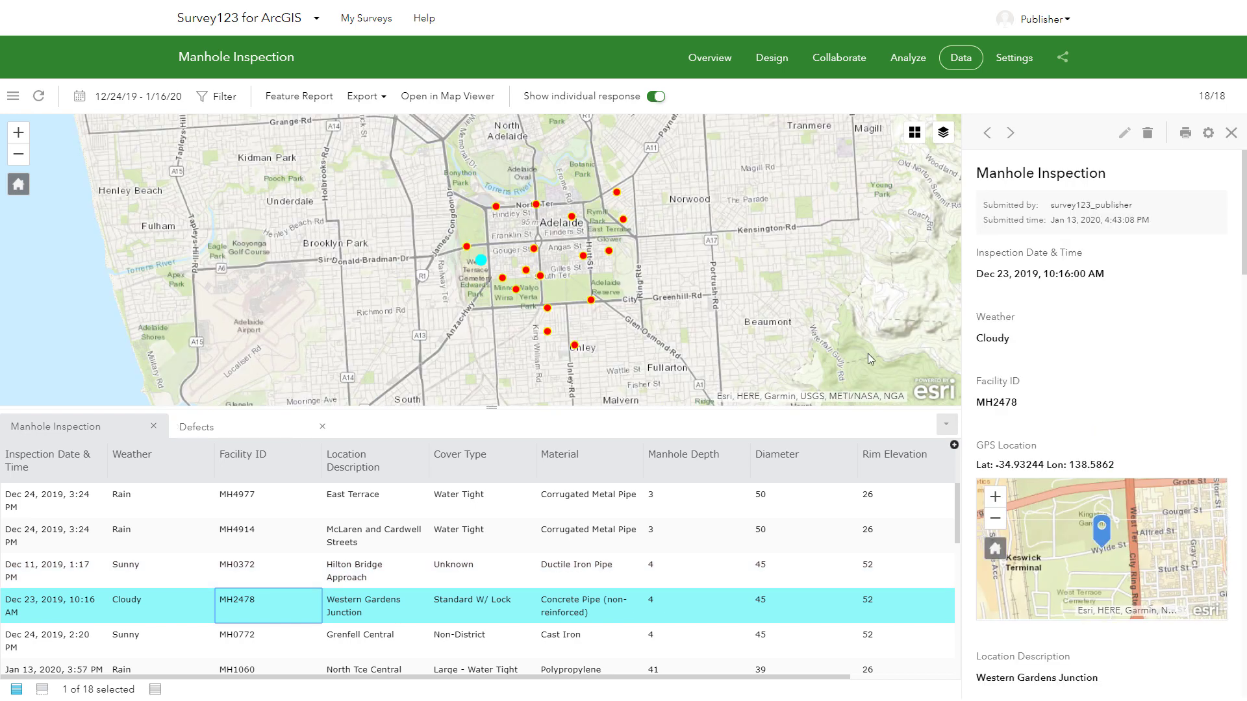
{"action": "scroll", "coordinate": [1101, 419], "scroll_direction": "down", "scroll_amount": 1}
{"action": "scroll", "coordinate": [1102, 419], "scroll_direction": "down", "scroll_amount": 1}
{"action": "scroll", "coordinate": [1101, 419], "scroll_direction": "down", "scroll_amount": 1}
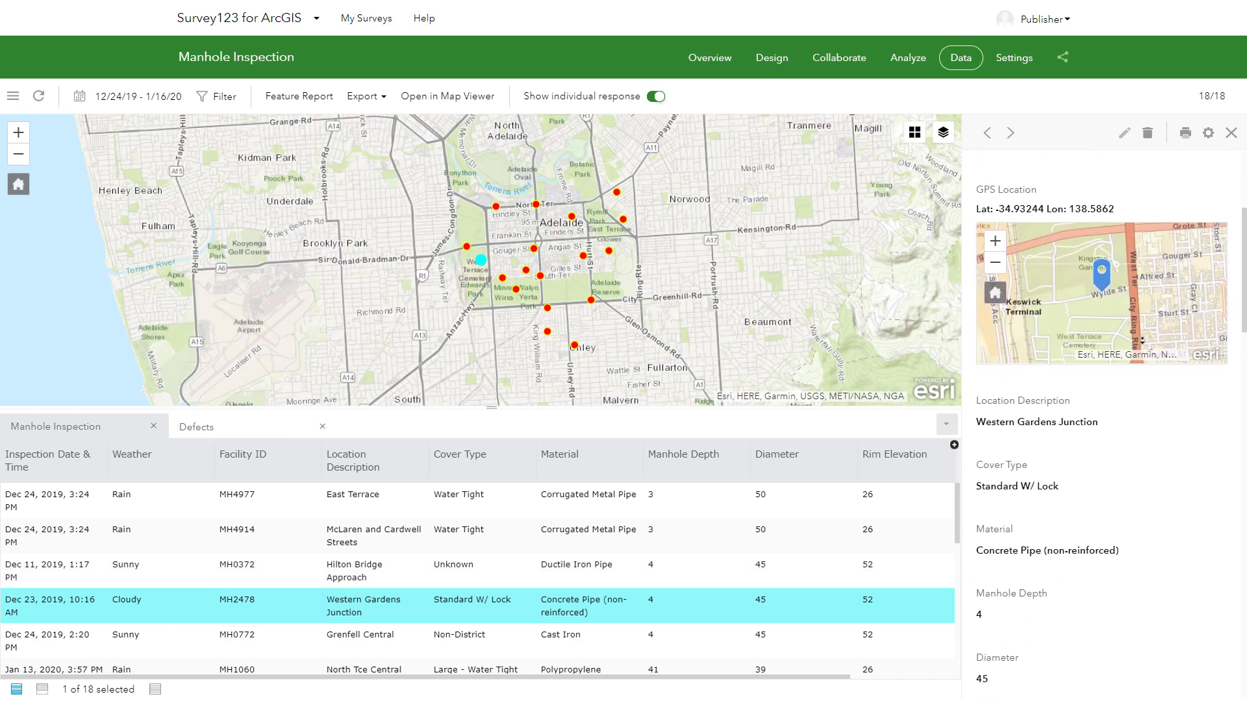
{"action": "scroll", "coordinate": [1101, 419], "scroll_direction": "down", "scroll_amount": 1}
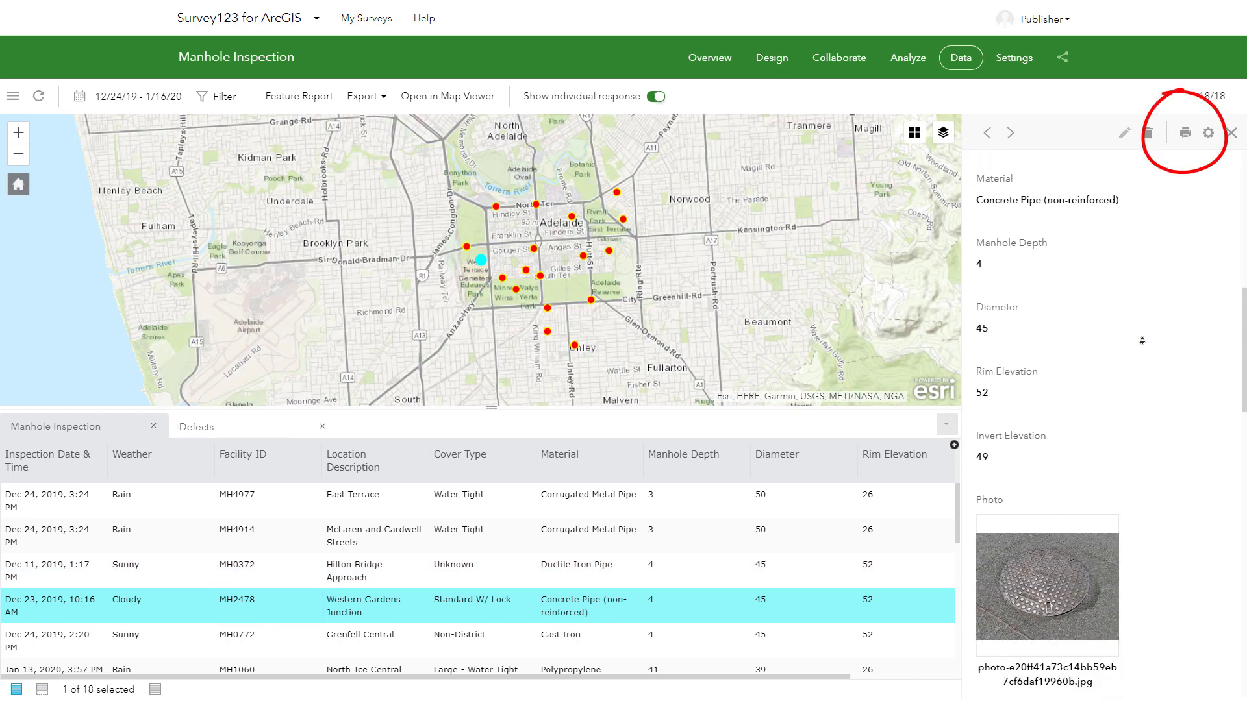
{"action": "middle_click", "coordinate": [1144, 341]}
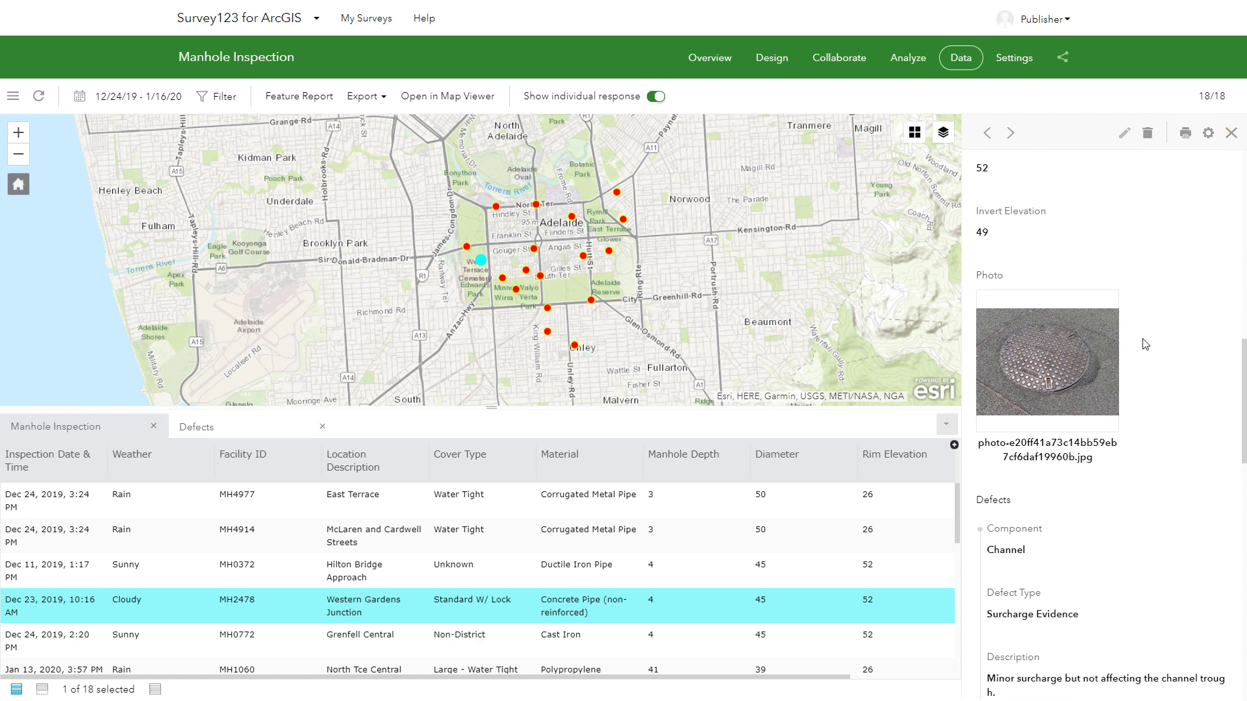
Preview the record's print layout, cancel printing, and close the details panel
{"action": "left_click", "coordinate": [1187, 137]}
{"action": "left_click_drag", "start_coordinate": [693, 93], "coordinate": [694, 299]}
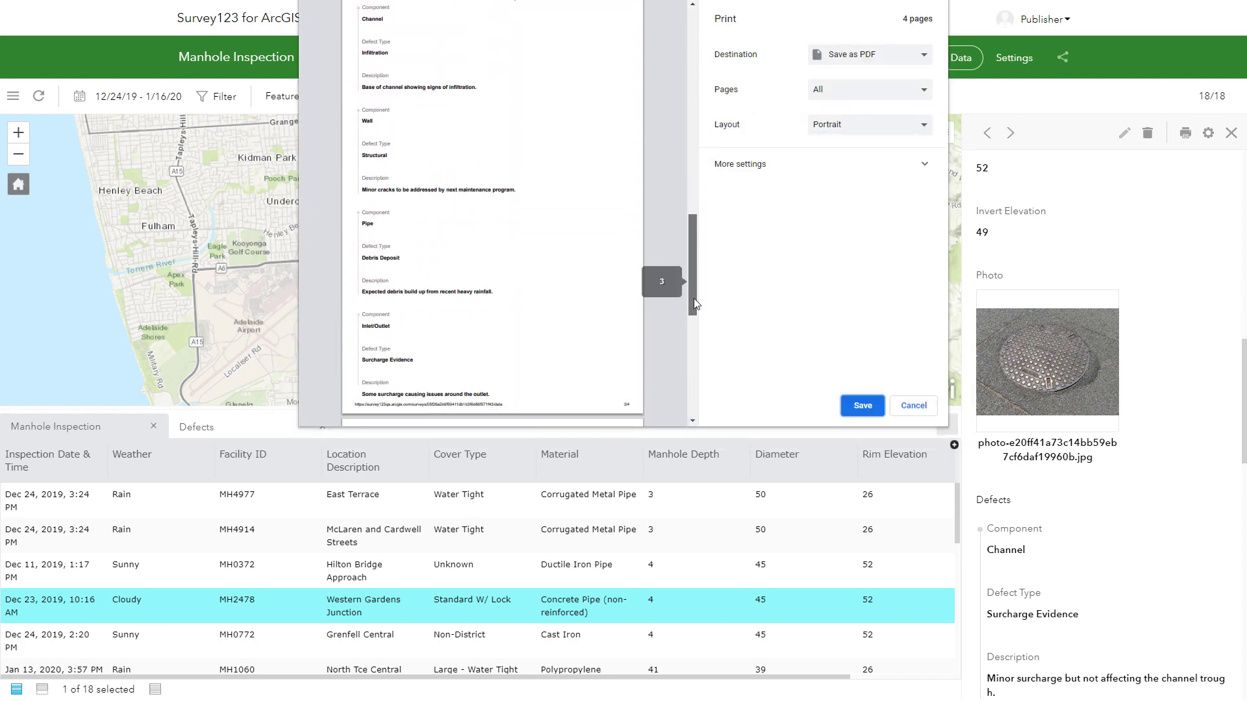
{"action": "left_click", "coordinate": [914, 406]}
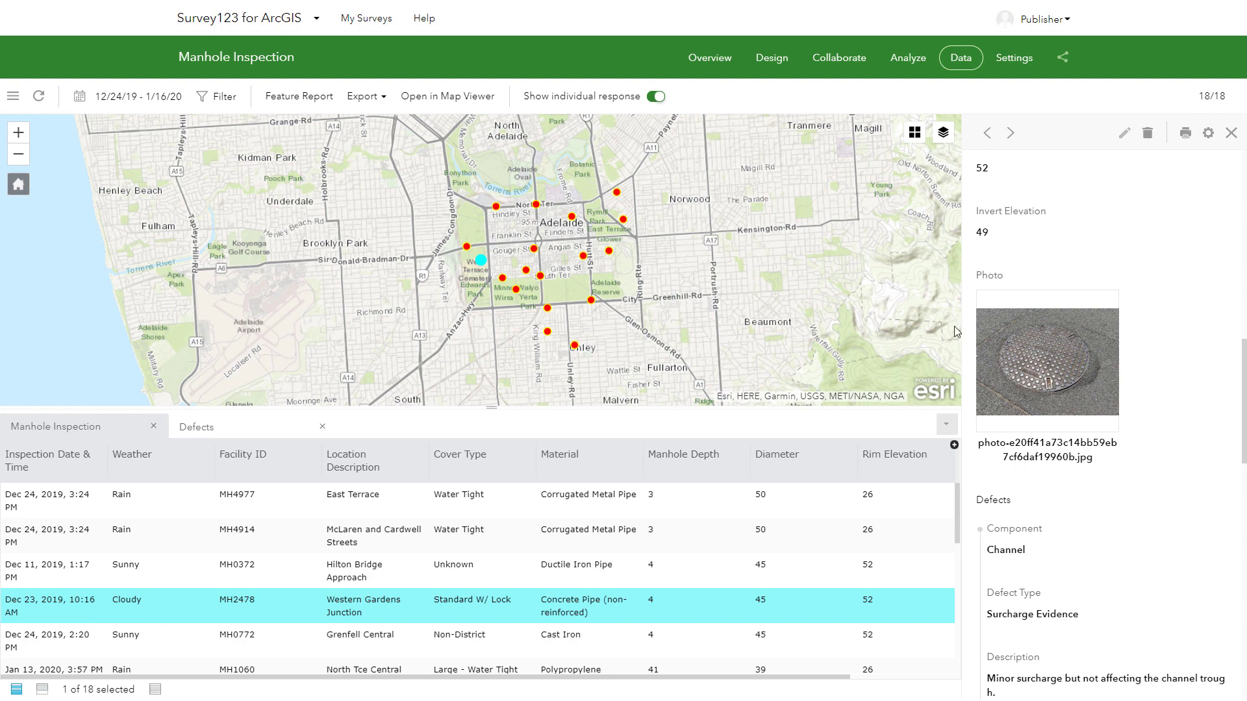
{"action": "left_click", "coordinate": [1232, 133]}
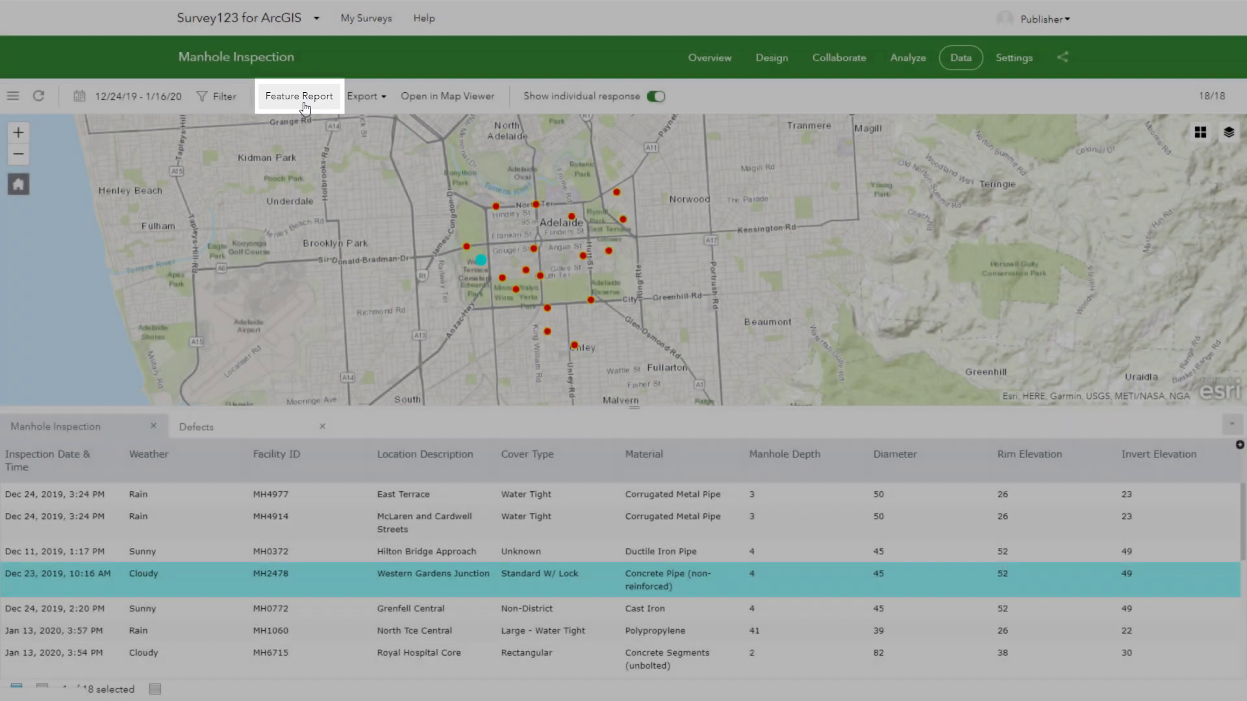
Create a sample template from the Feature Report template manager
{"action": "left_click", "coordinate": [304, 103]}
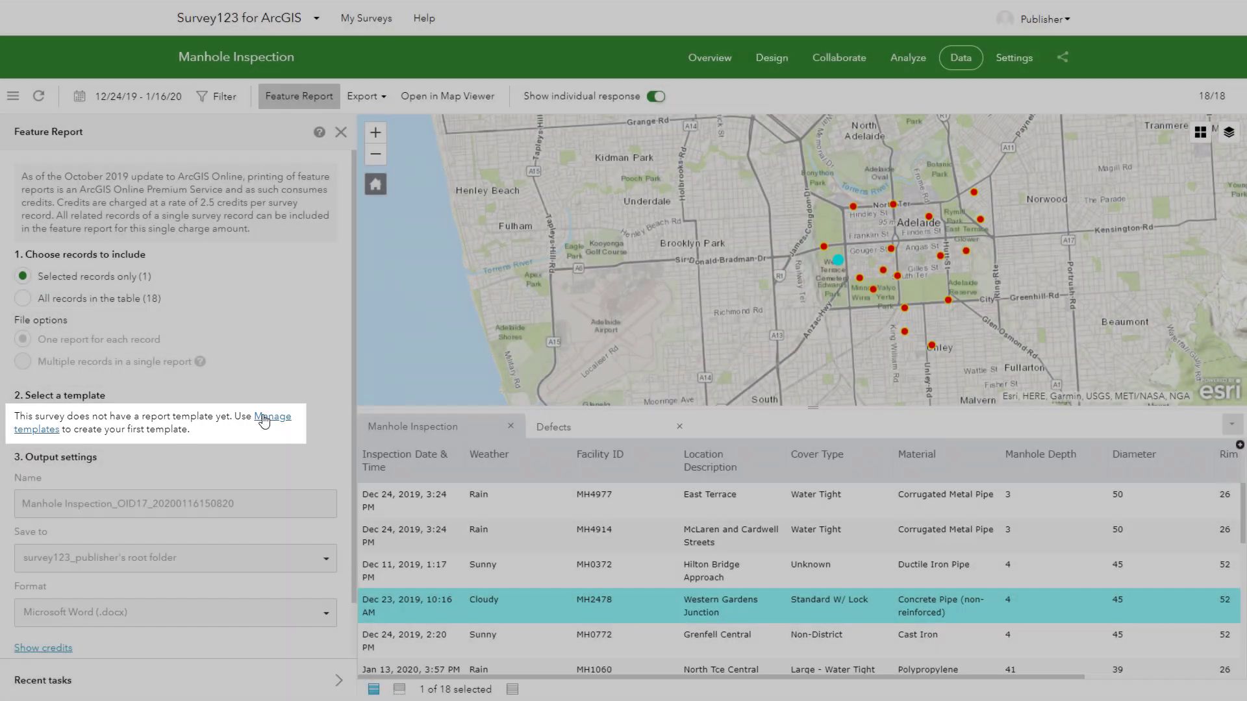
{"action": "left_click", "coordinate": [261, 420]}
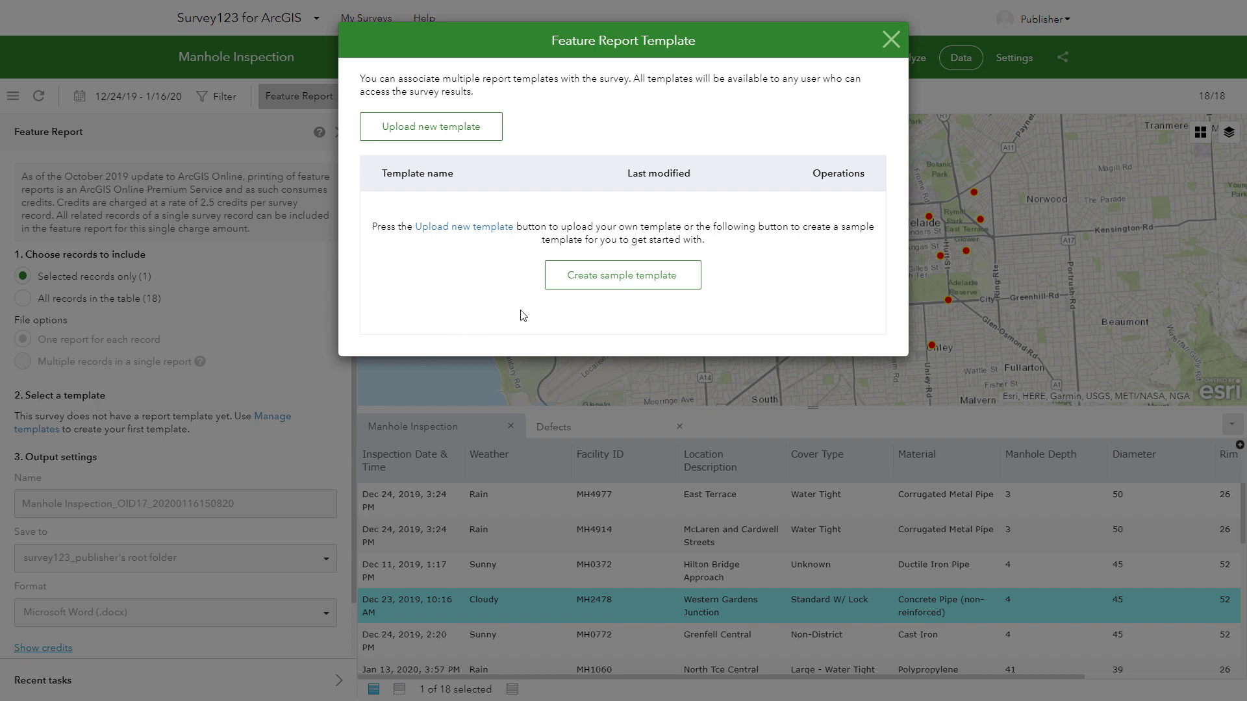
{"action": "left_click", "coordinate": [557, 286]}
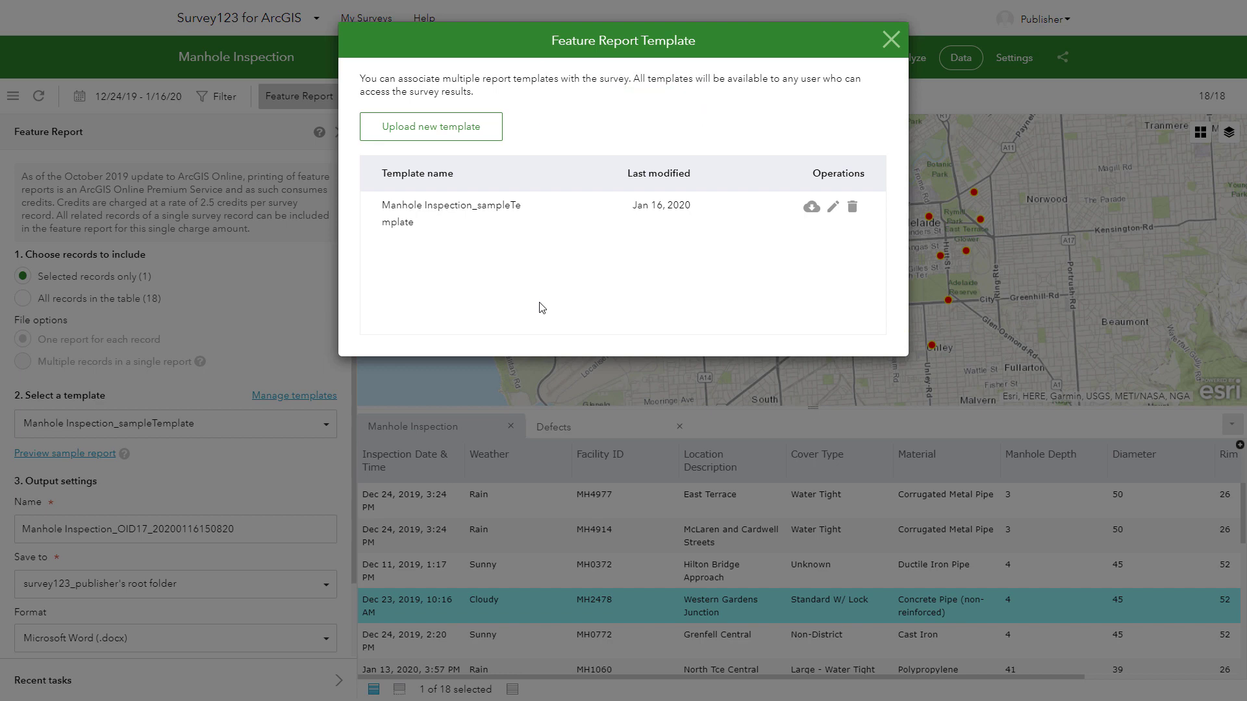
{"action": "left_click", "coordinate": [808, 210]}
Download the sample template .docx and open it in Word
{"action": "left_click", "coordinate": [497, 133]}
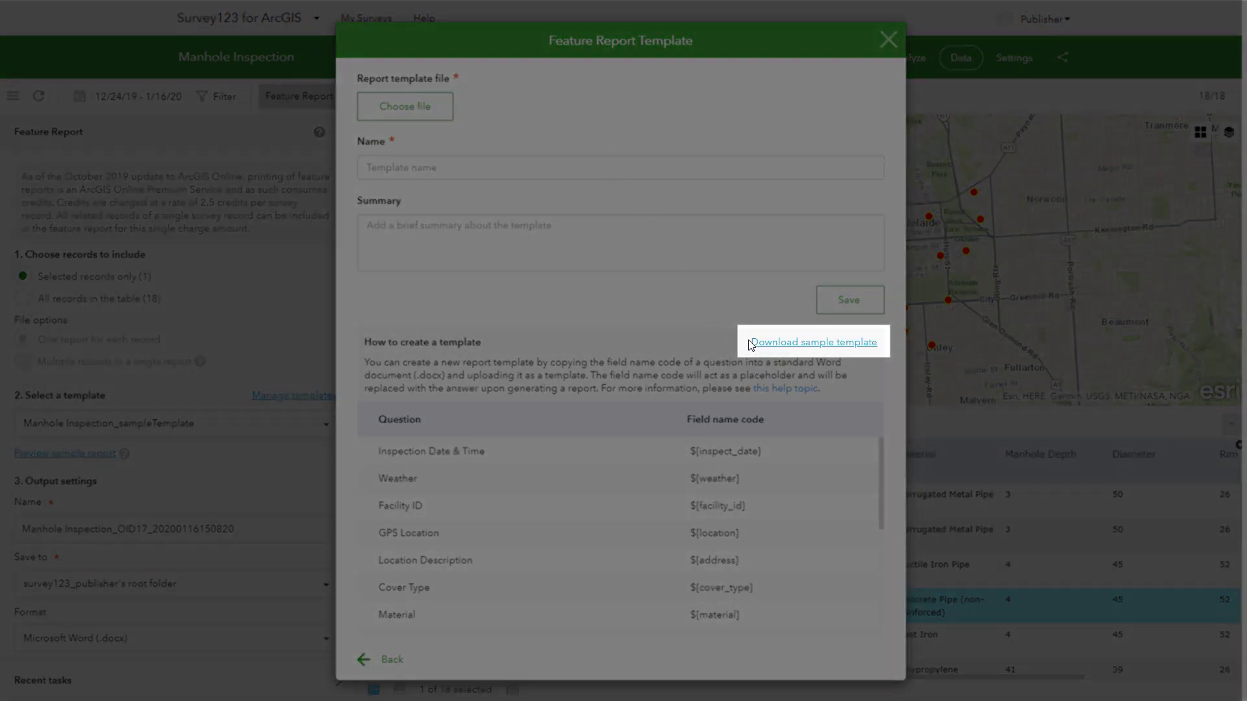
{"action": "left_click", "coordinate": [777, 349]}
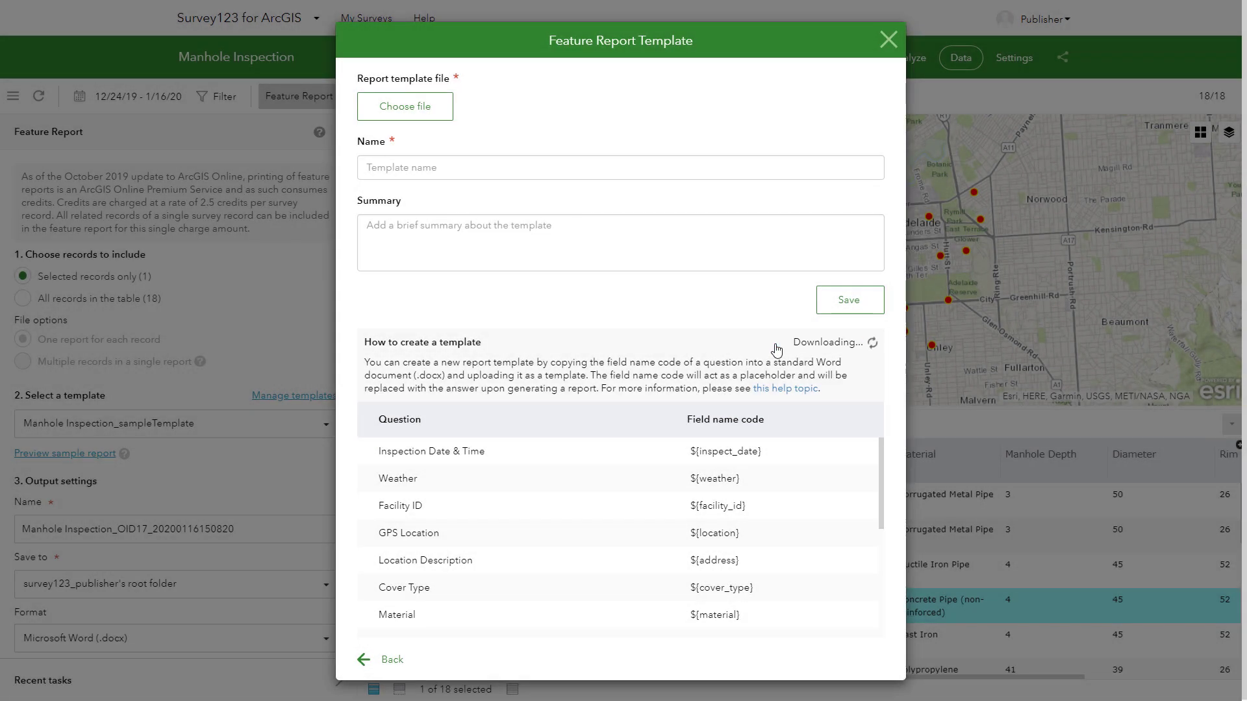
{"action": "left_click", "coordinate": [655, 440]}
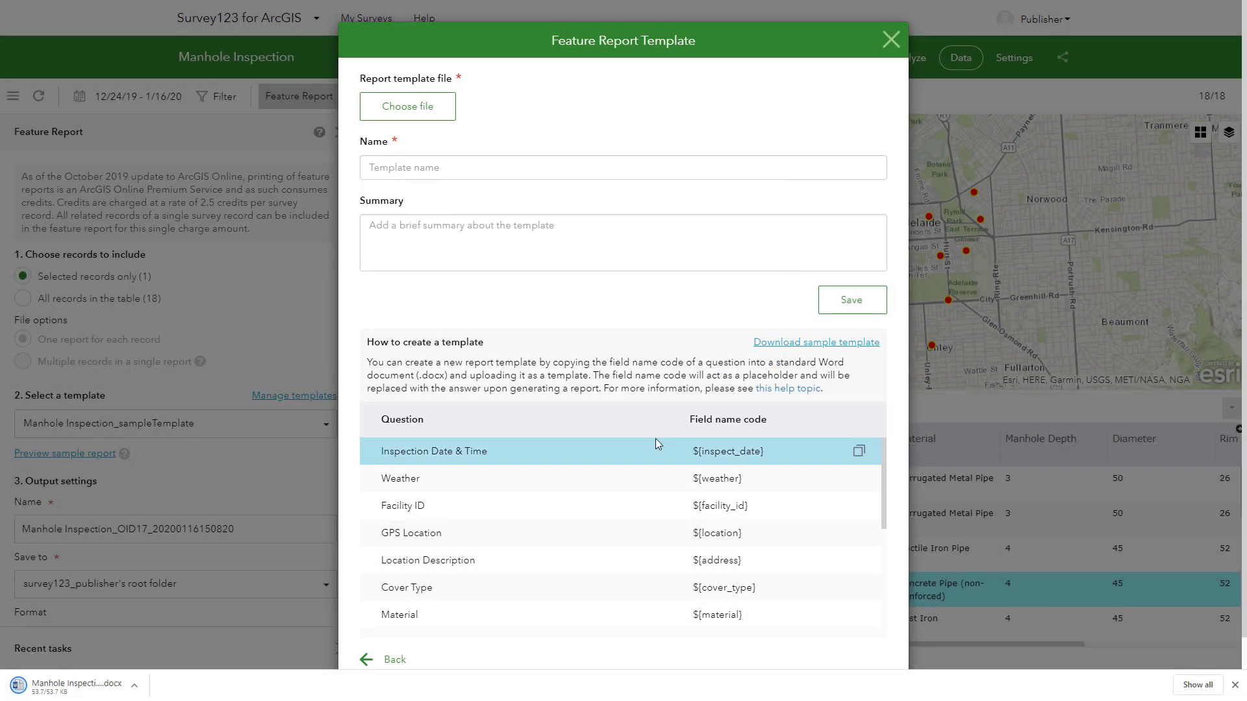
{"action": "left_click", "coordinate": [100, 686]}
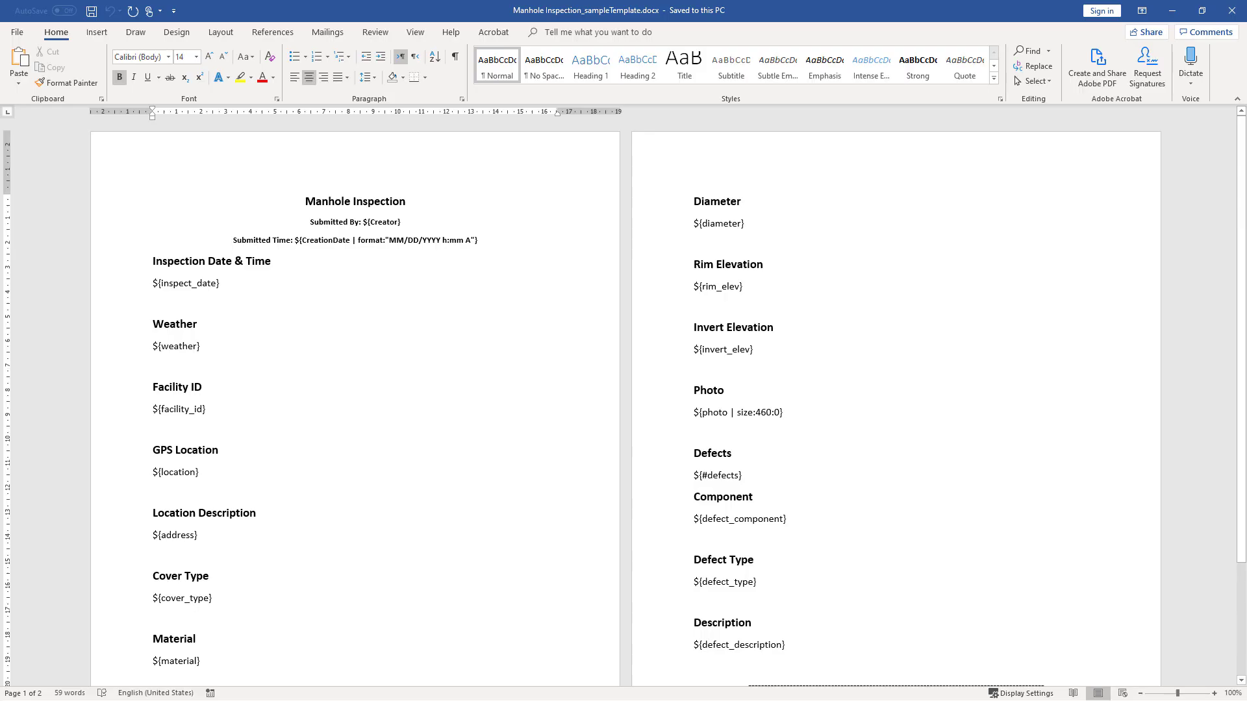
{"action": "scroll", "coordinate": [624, 410], "scroll_direction": "down", "scroll_amount": 1}
{"action": "scroll", "coordinate": [624, 409], "scroll_direction": "down", "scroll_amount": 1}
{"action": "scroll", "coordinate": [624, 409], "scroll_direction": "down", "scroll_amount": 1}
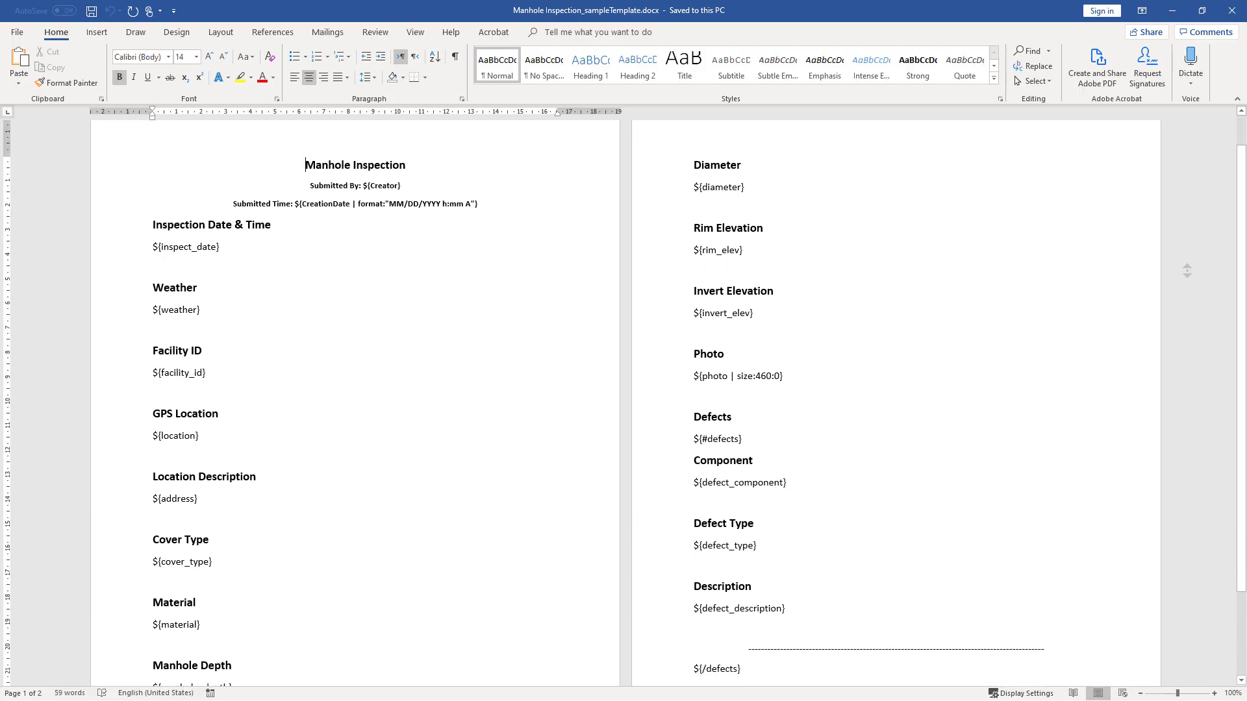
{"action": "scroll", "coordinate": [624, 409], "scroll_direction": "down", "scroll_amount": 1}
{"action": "scroll", "coordinate": [624, 409], "scroll_direction": "down", "scroll_amount": 1}
{"action": "scroll", "coordinate": [624, 410], "scroll_direction": "up", "scroll_amount": 4, "text": "ctrl"}
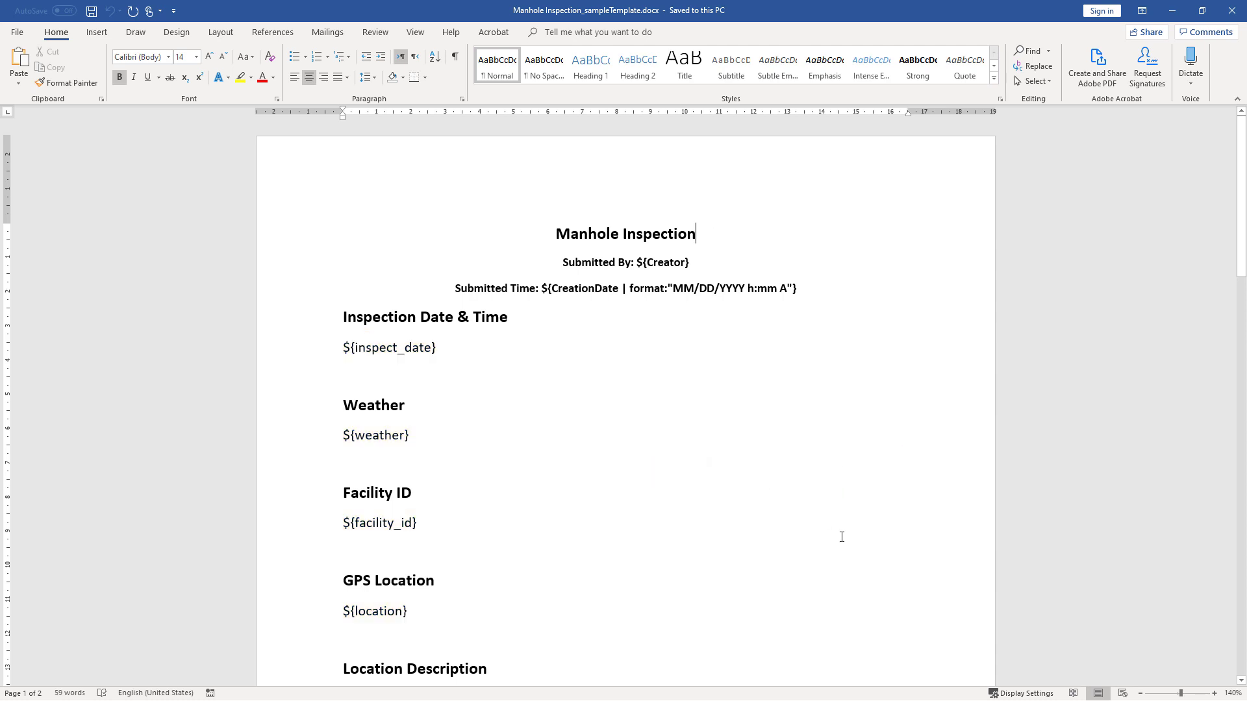
{"action": "type", "text": " Report"}
Make the Manhole Inspection Report title blue, size 18 and italic
{"action": "key", "text": "shift+Home"}
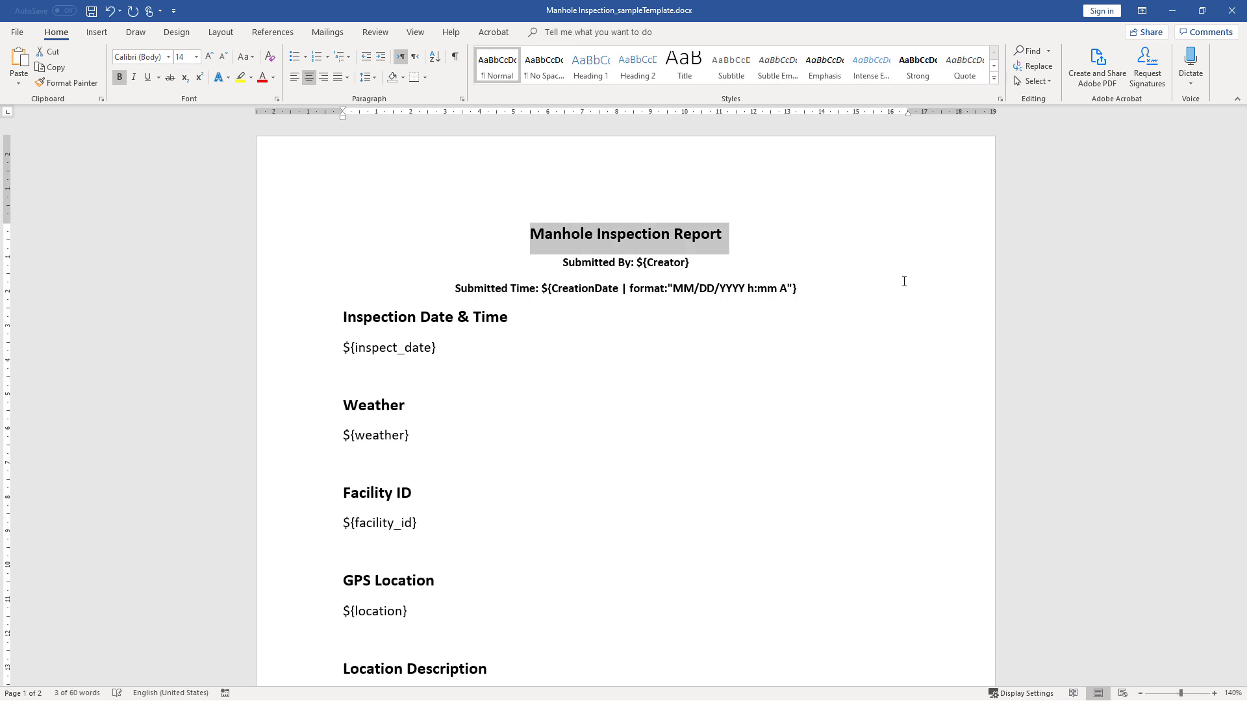
{"action": "left_click", "coordinate": [272, 77]}
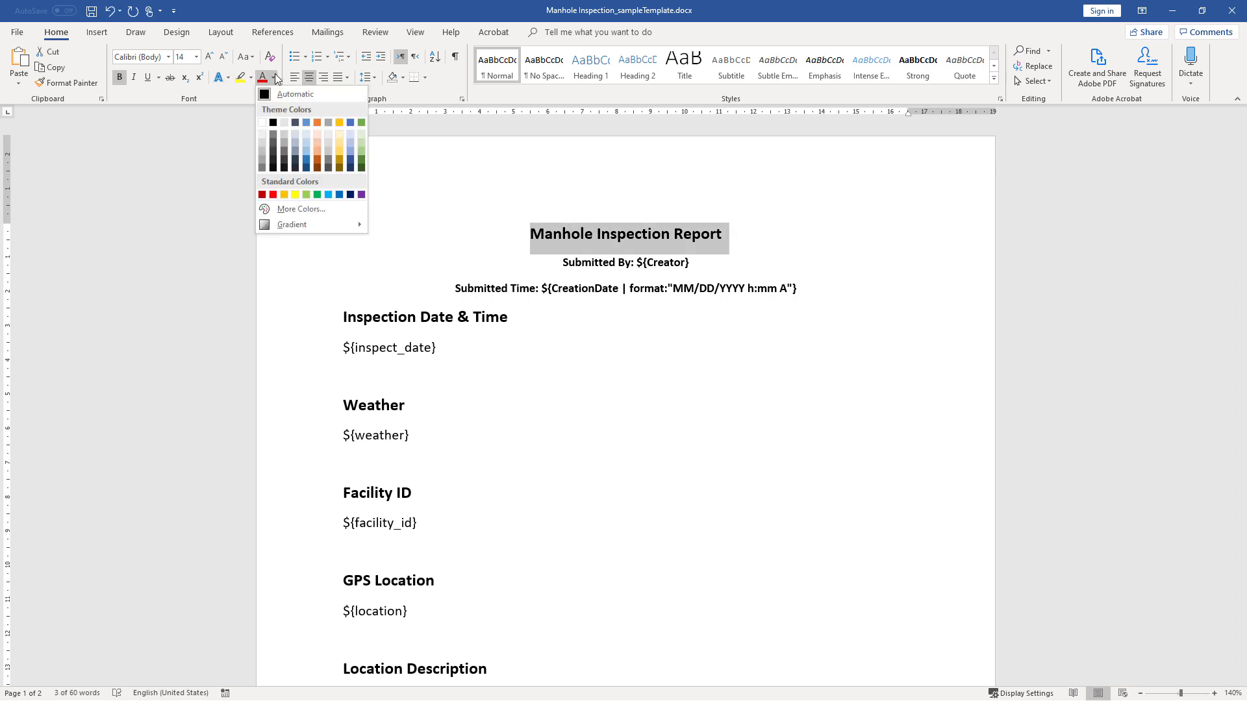
{"action": "left_click", "coordinate": [327, 191]}
{"action": "left_click", "coordinate": [208, 56]}
{"action": "left_click", "coordinate": [209, 55]}
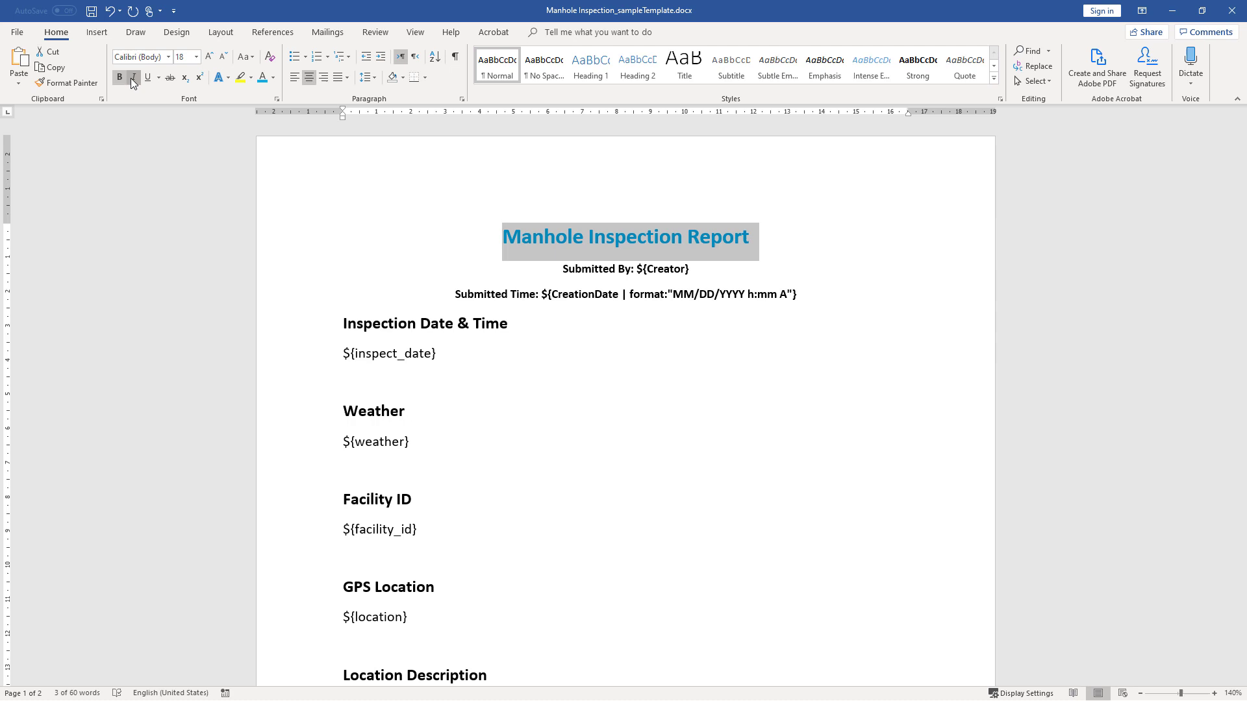
{"action": "left_click", "coordinate": [134, 77]}
Move ${inspect_date} onto the Inspection Date & Time heading line
{"action": "left_click", "coordinate": [343, 323]}
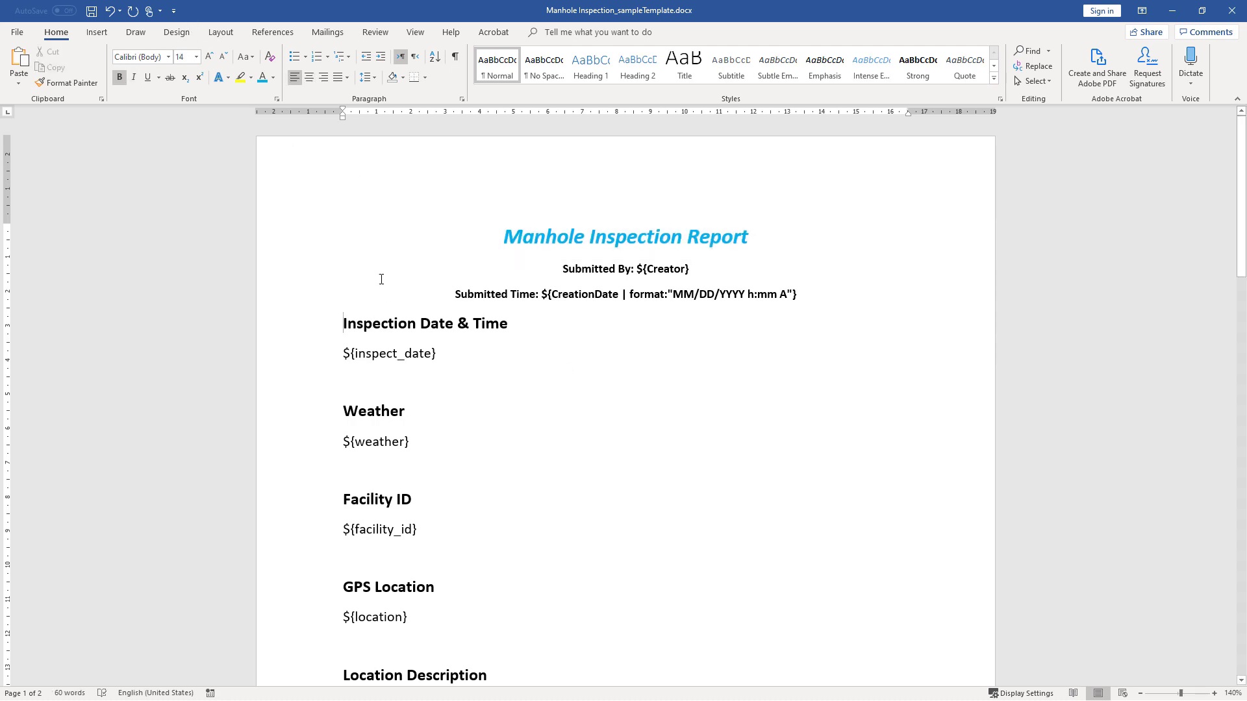
{"action": "key", "text": "Return"}
{"action": "key", "text": "Down"}
{"action": "key", "text": "BackSpace"}
{"action": "key", "text": "Tab"}
{"action": "key", "text": "Tab"}
{"action": "key", "text": "Down"}
Pull ${weather} and ${facility_id} up beside their Weather and Facility ID headings
{"action": "key", "text": "Delete"}
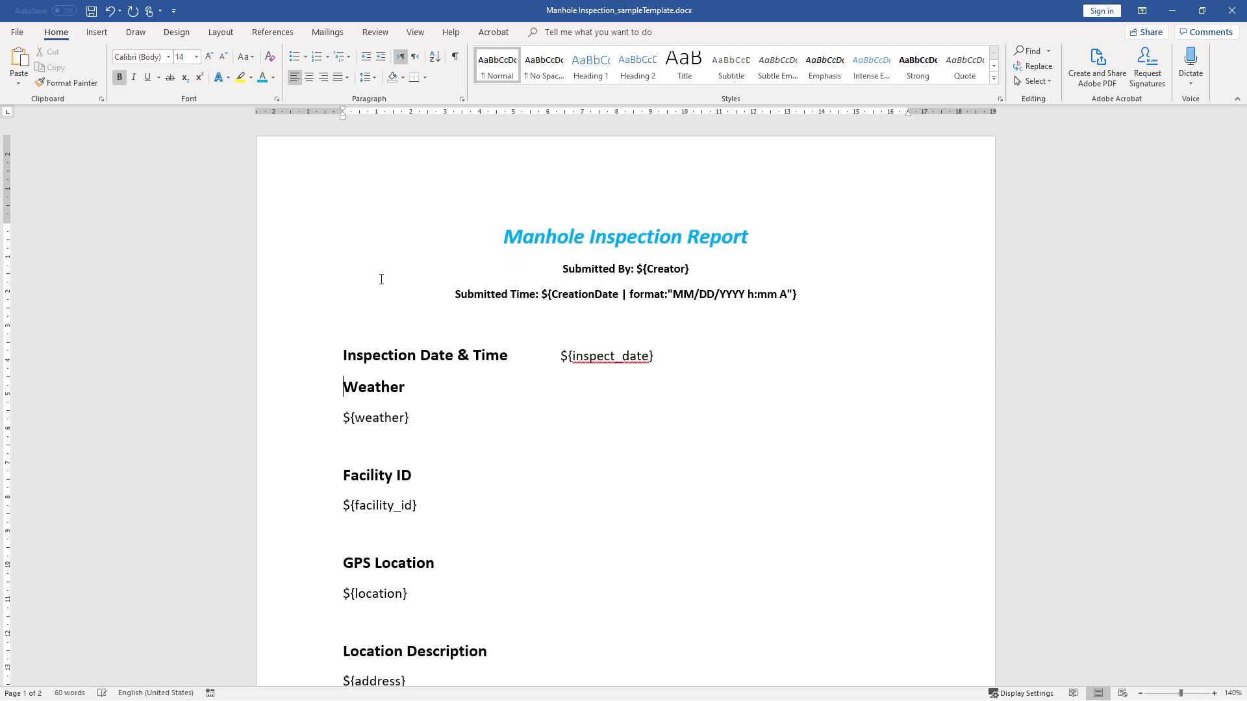
{"action": "key", "text": "End"}
{"action": "key", "text": "Delete"}
{"action": "key", "text": "Tab"}
{"action": "key", "text": "Tab"}
{"action": "key", "text": "Down"}
{"action": "key", "text": "Delete"}
{"action": "key", "text": "End"}
{"action": "key", "text": "Delete"}
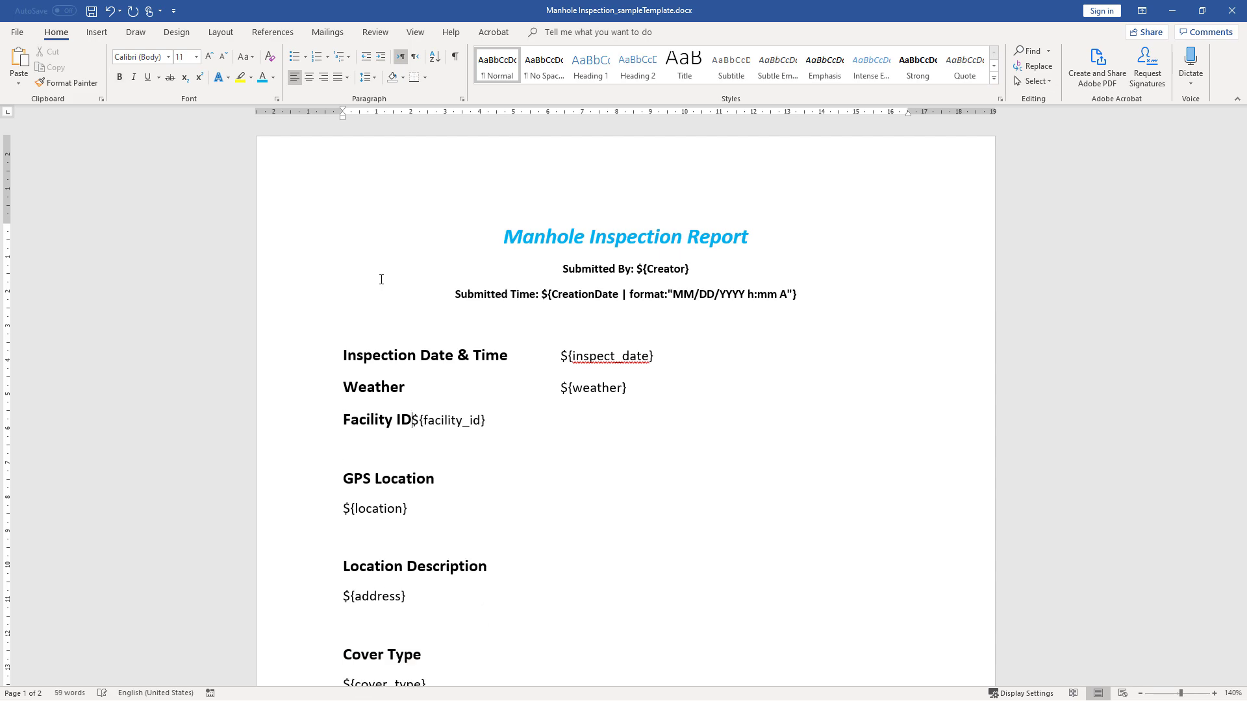
{"action": "key", "text": "Tab"}
{"action": "key", "text": "Tab"}
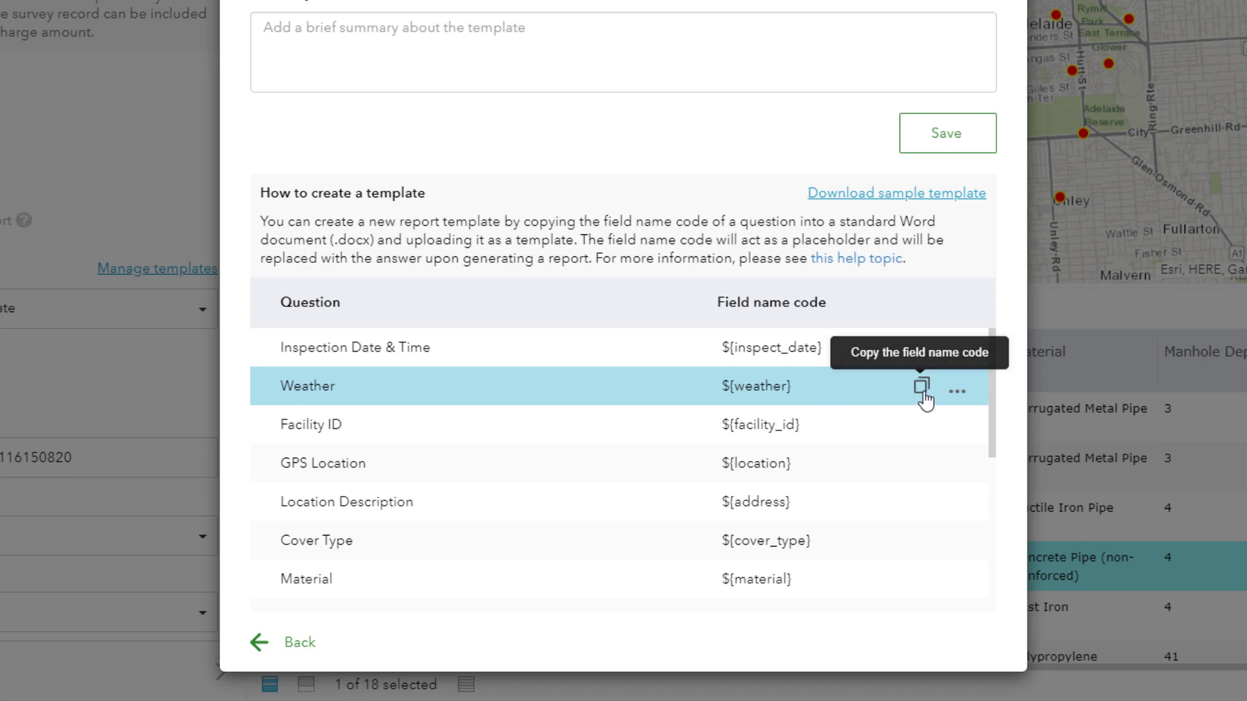
Copy the Weather field code and review its choice formatting examples
{"action": "left_click", "coordinate": [922, 388]}
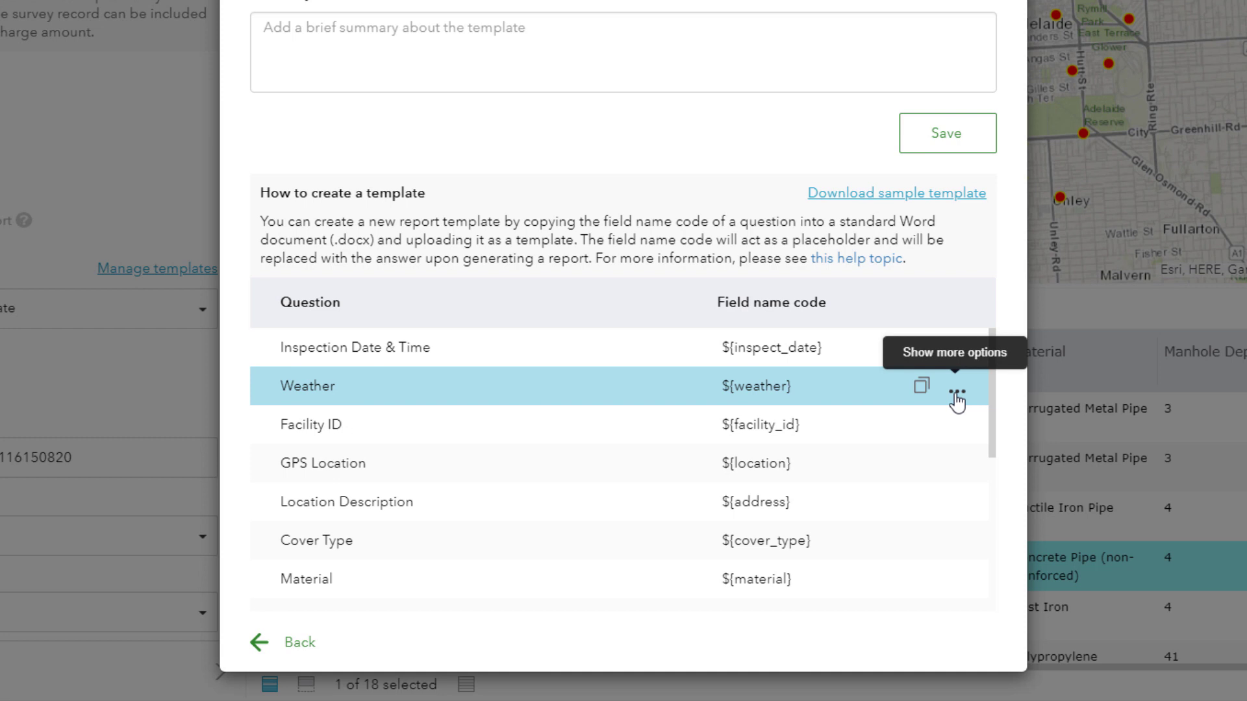
{"action": "left_click", "coordinate": [956, 396]}
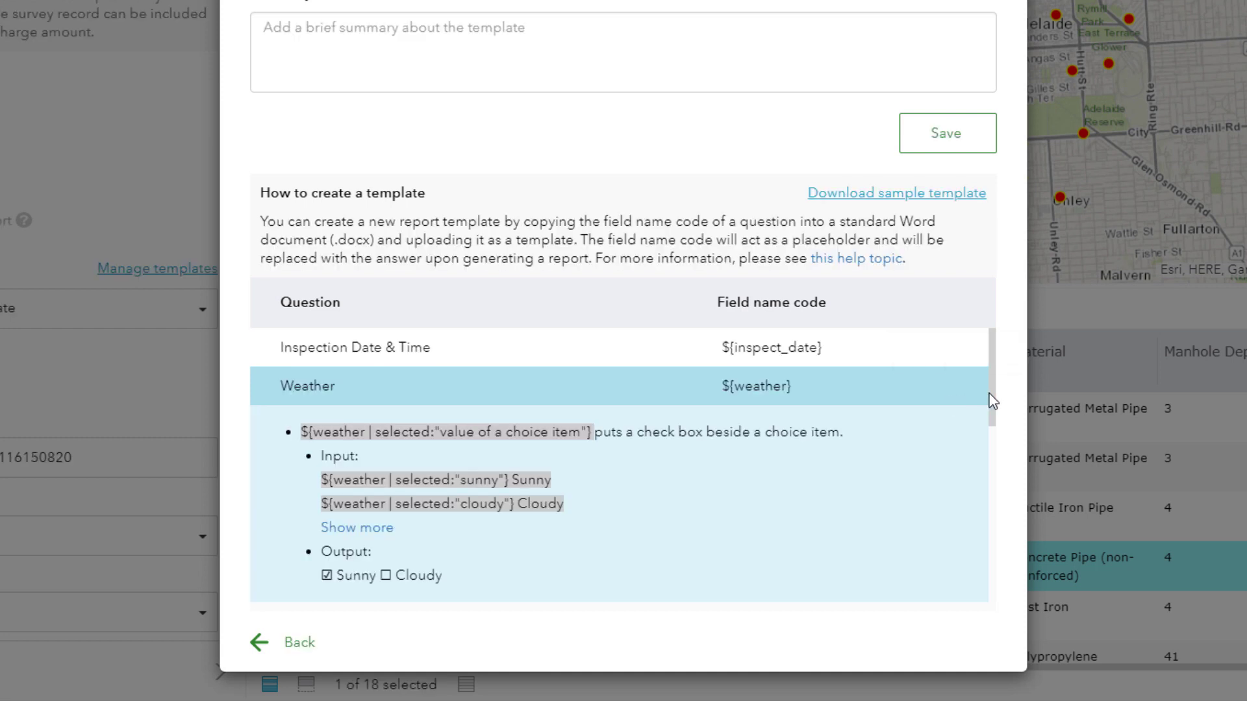
{"action": "left_click", "coordinate": [390, 531]}
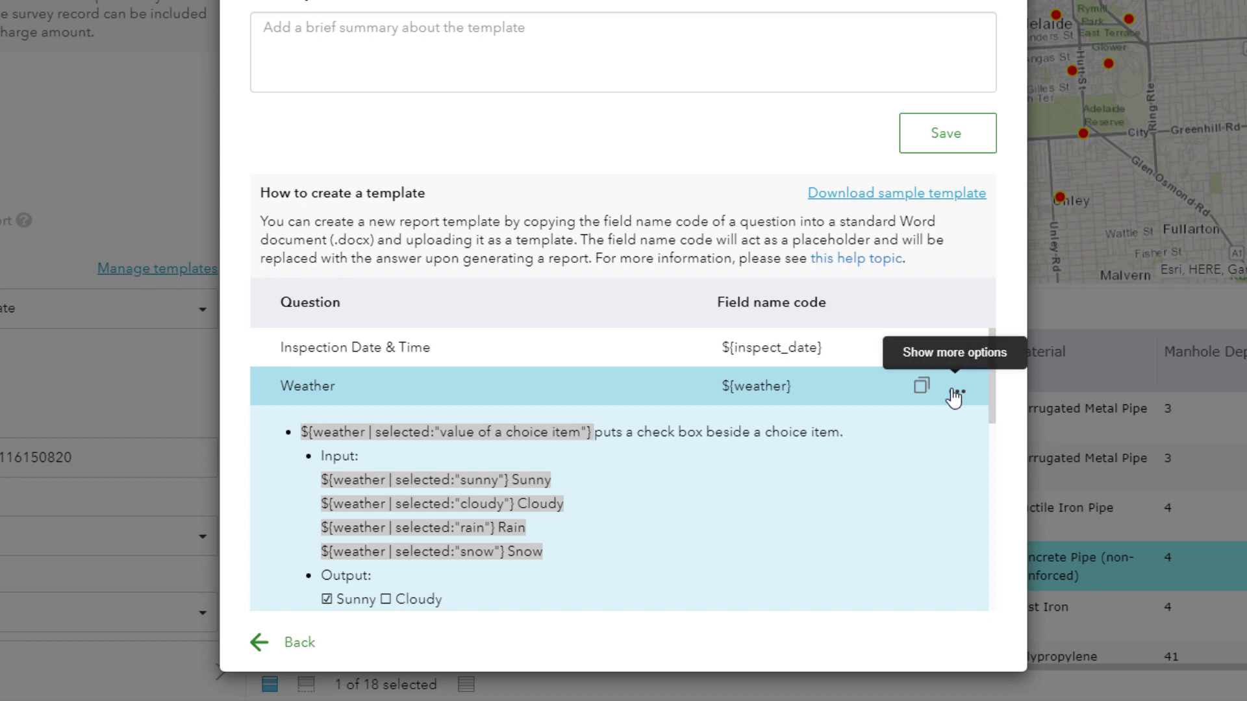
{"action": "left_click", "coordinate": [955, 396]}
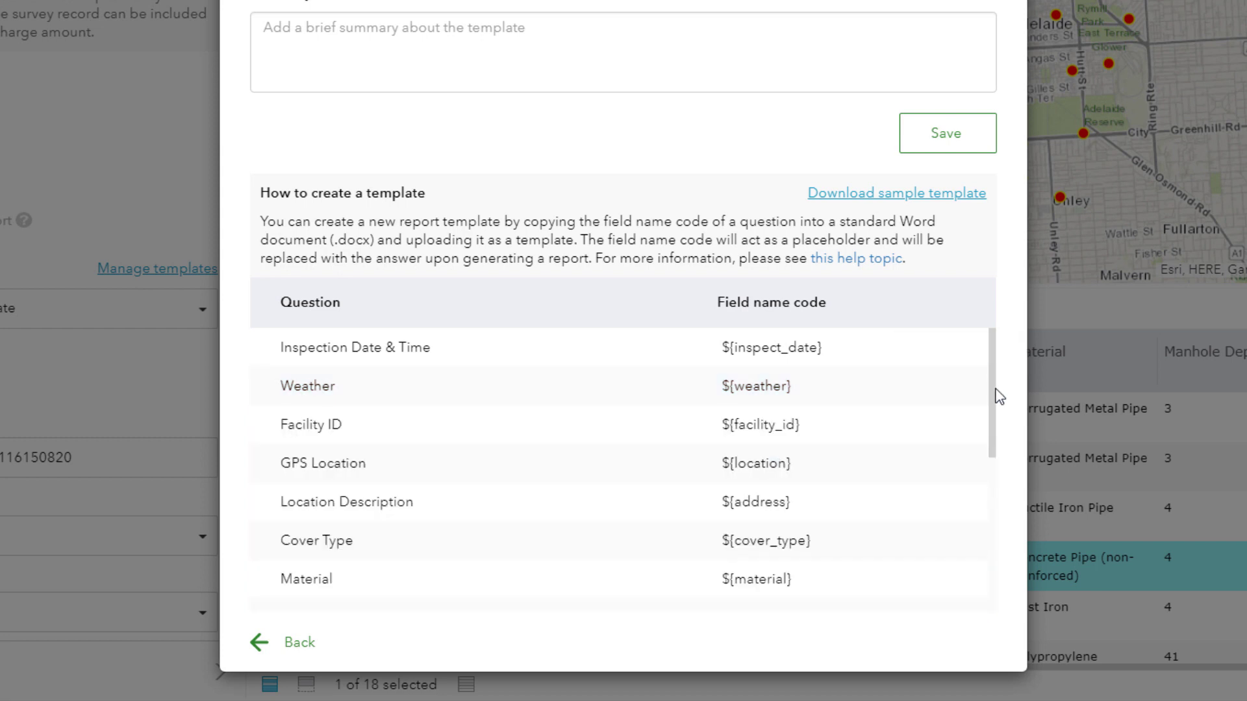
{"action": "scroll", "coordinate": [997, 396], "scroll_direction": "down", "scroll_amount": 1}
{"action": "scroll", "coordinate": [995, 417], "scroll_direction": "down", "scroll_amount": 1}
{"action": "scroll", "coordinate": [994, 432], "scroll_direction": "down", "scroll_amount": 1}
{"action": "scroll", "coordinate": [994, 390], "scroll_direction": "down", "scroll_amount": 1}
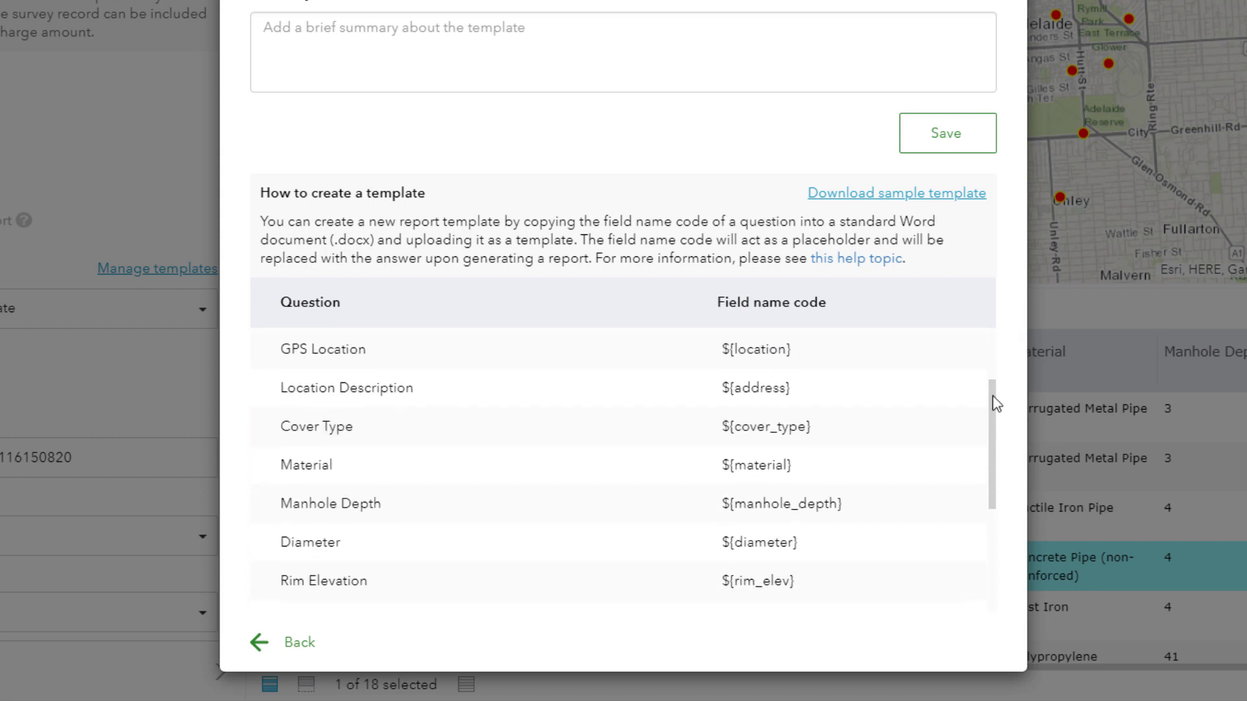
{"action": "scroll", "coordinate": [995, 404], "scroll_direction": "down", "scroll_amount": 1}
{"action": "scroll", "coordinate": [993, 418], "scroll_direction": "down", "scroll_amount": 1}
{"action": "scroll", "coordinate": [992, 428], "scroll_direction": "down", "scroll_amount": 2}
{"action": "scroll", "coordinate": [981, 465], "scroll_direction": "down", "scroll_amount": 1}
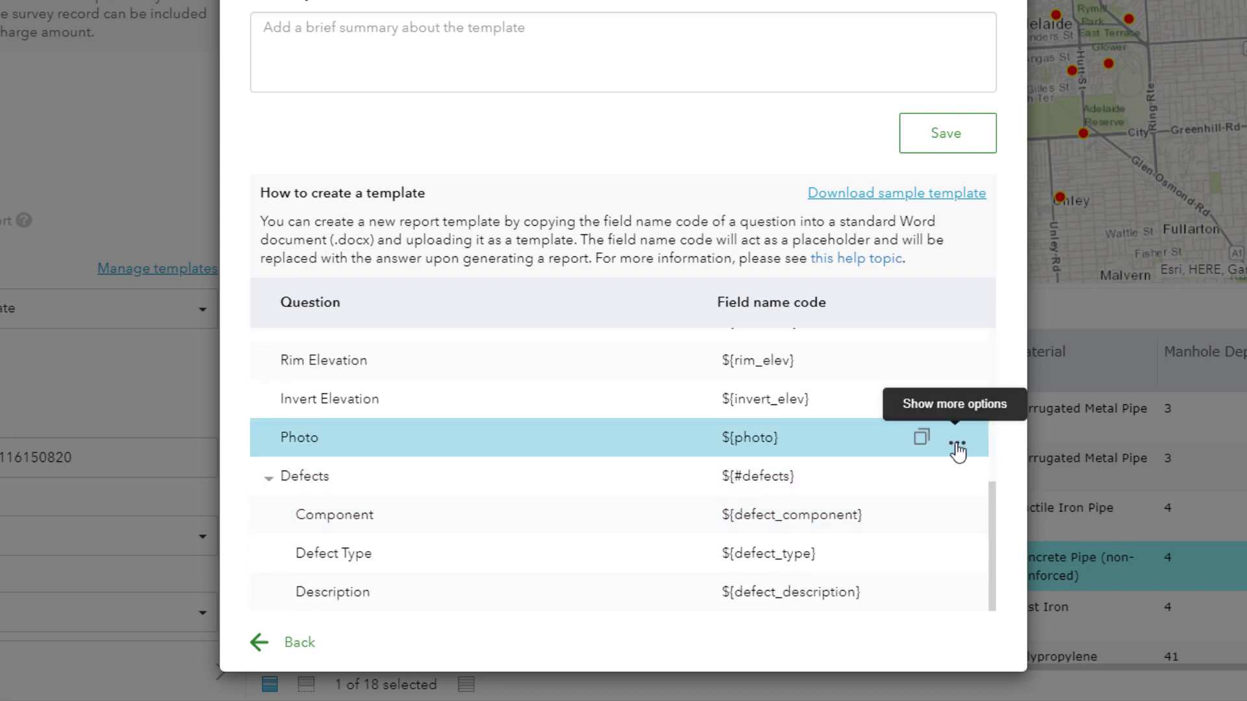
Review the Photo field options and the repeat syntax for the Defects section
{"action": "left_click", "coordinate": [957, 447]}
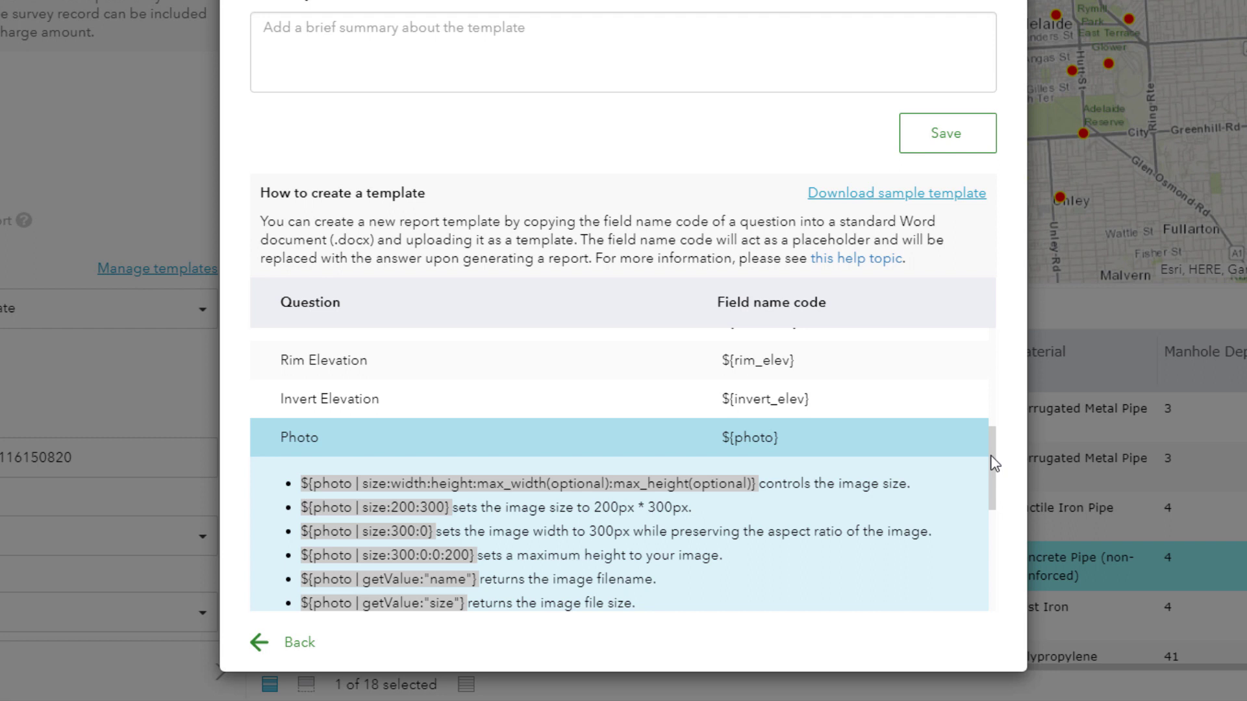
{"action": "scroll", "coordinate": [995, 463], "scroll_direction": "down", "scroll_amount": 1}
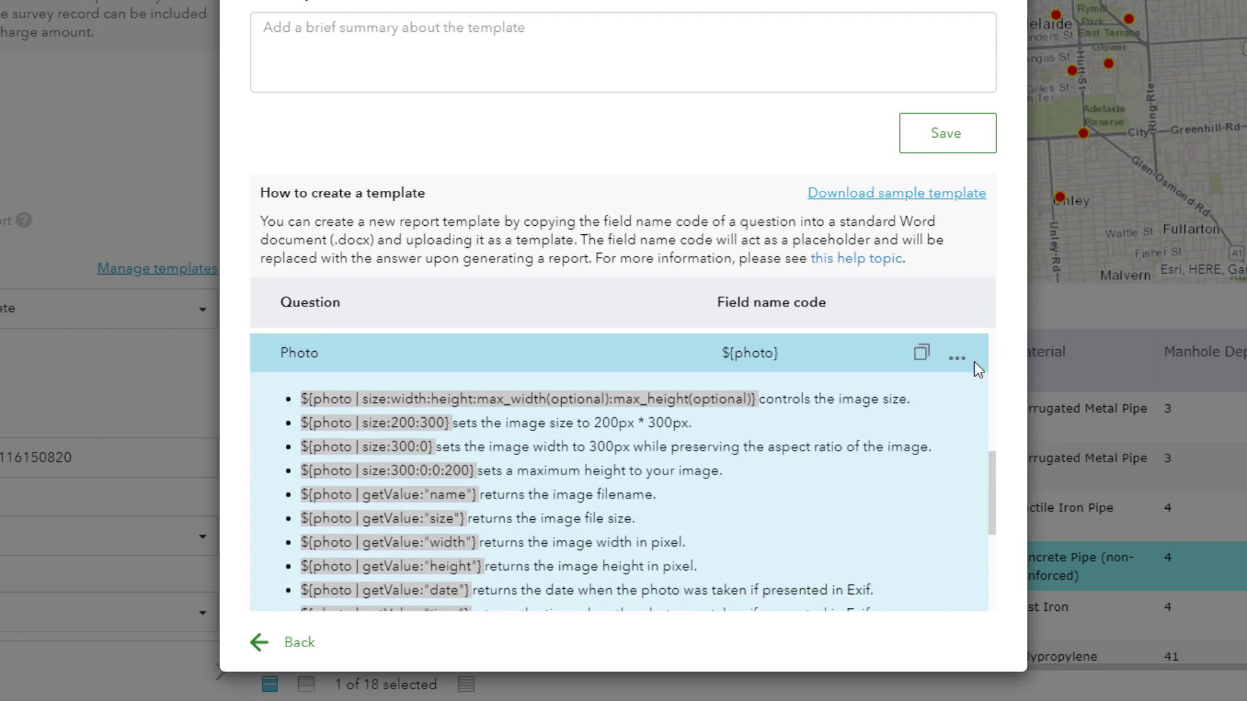
{"action": "left_click", "coordinate": [958, 356]}
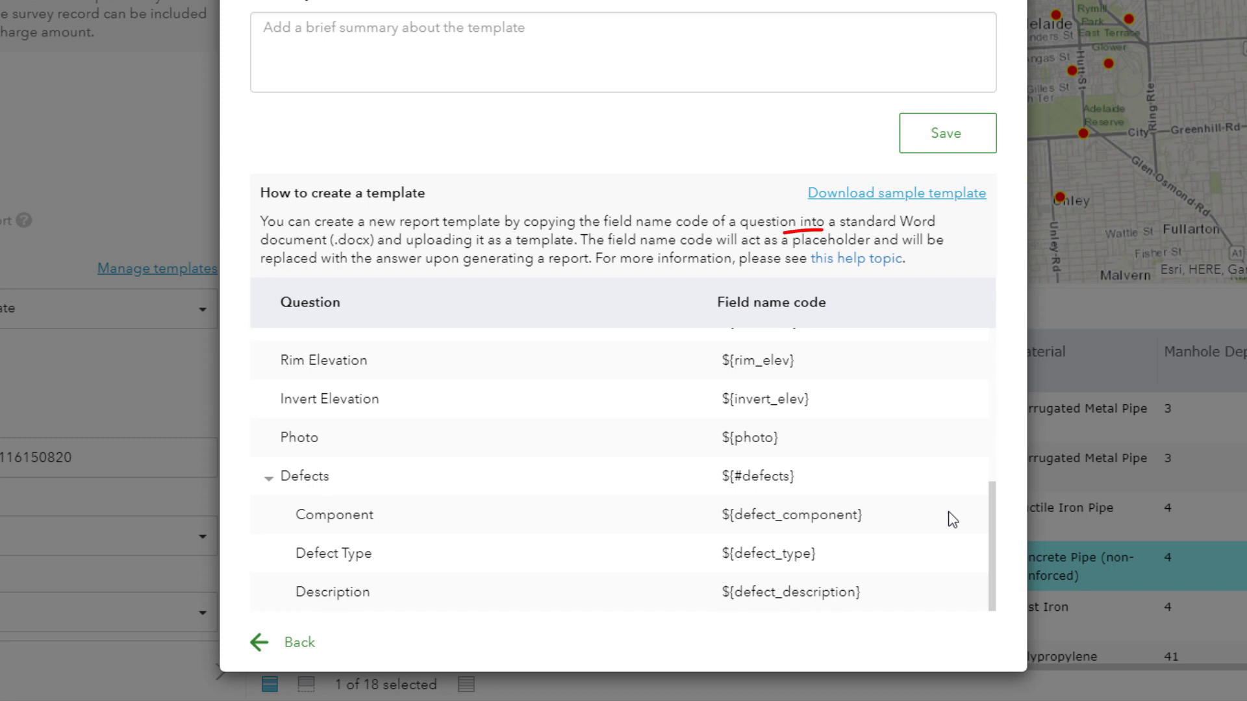
{"action": "mouse_move", "coordinate": [623, 476]}
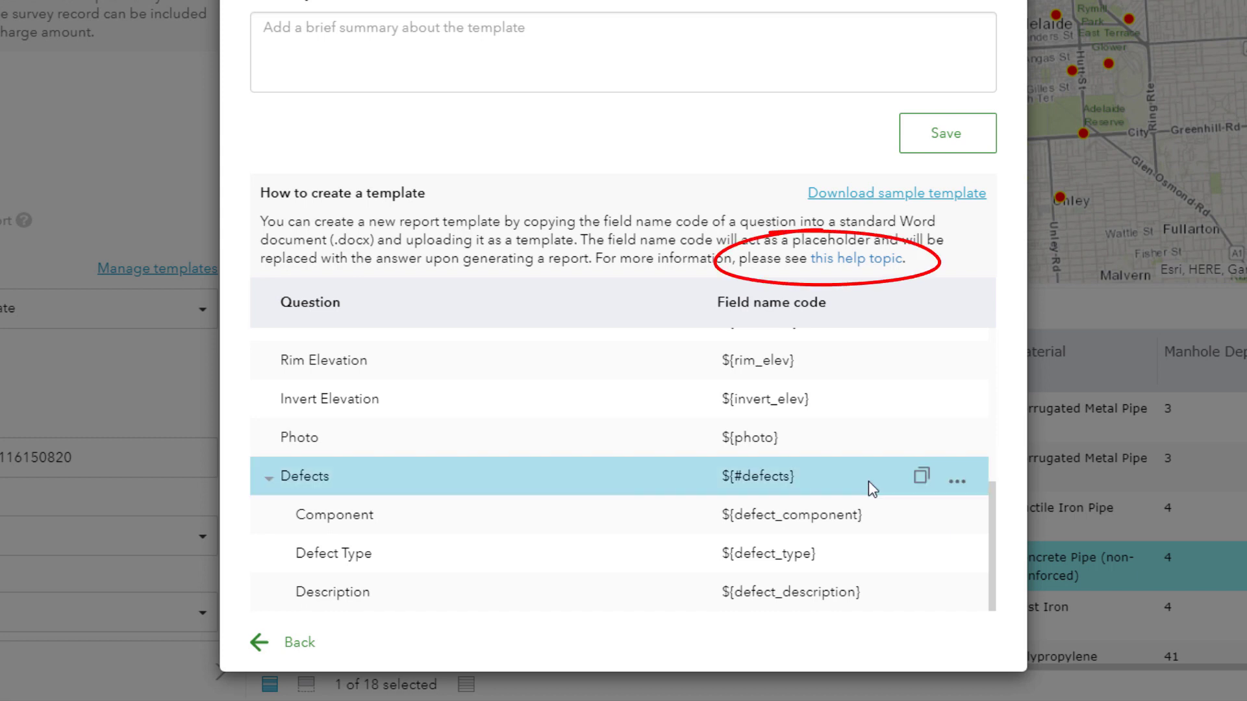
{"action": "left_click", "coordinate": [958, 485]}
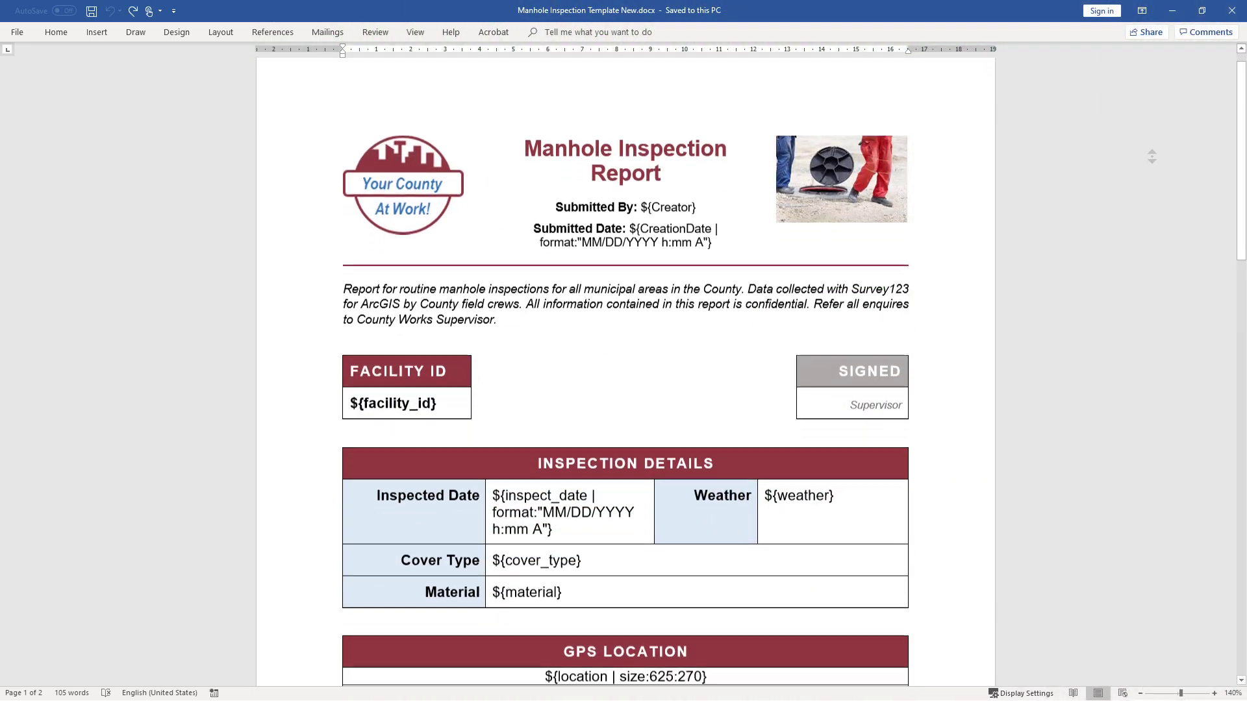
{"action": "scroll", "coordinate": [1152, 156], "scroll_direction": "down", "scroll_amount": 2}
{"action": "scroll", "coordinate": [1151, 157], "scroll_direction": "down", "scroll_amount": 1}
{"action": "scroll", "coordinate": [1152, 156], "scroll_direction": "down", "scroll_amount": 2}
{"action": "scroll", "coordinate": [1151, 155], "scroll_direction": "down", "scroll_amount": 1}
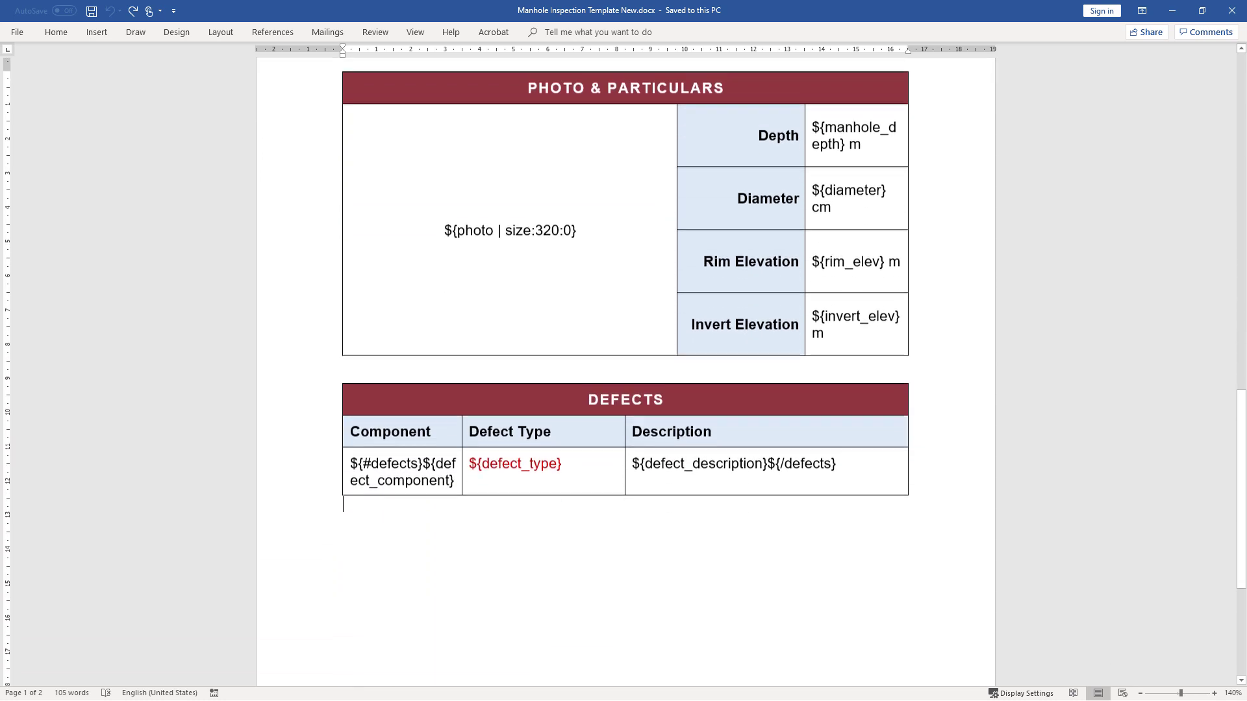
{"action": "scroll", "coordinate": [624, 370], "scroll_direction": "up", "scroll_amount": 7, "text": "ctrl"}
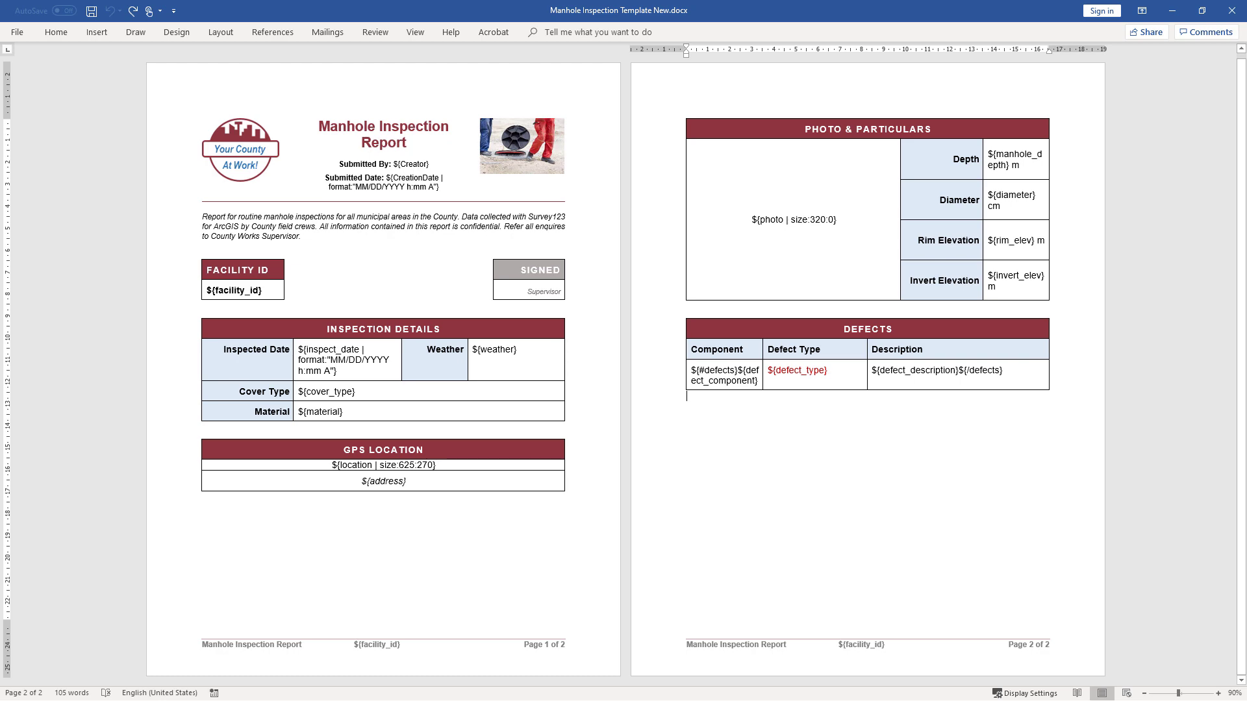
Turn on 'Embed fonts in the file' in Word's Save options and save the template
{"action": "left_click", "coordinate": [28, 36]}
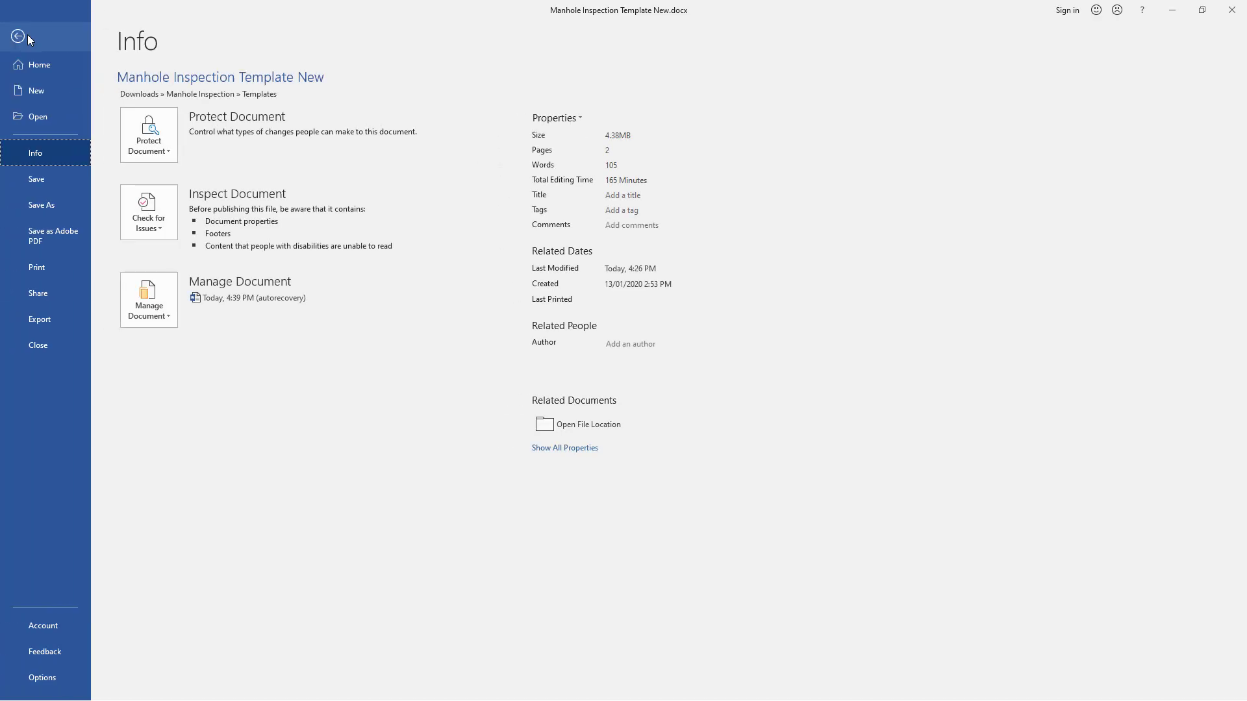
{"action": "left_click", "coordinate": [78, 682]}
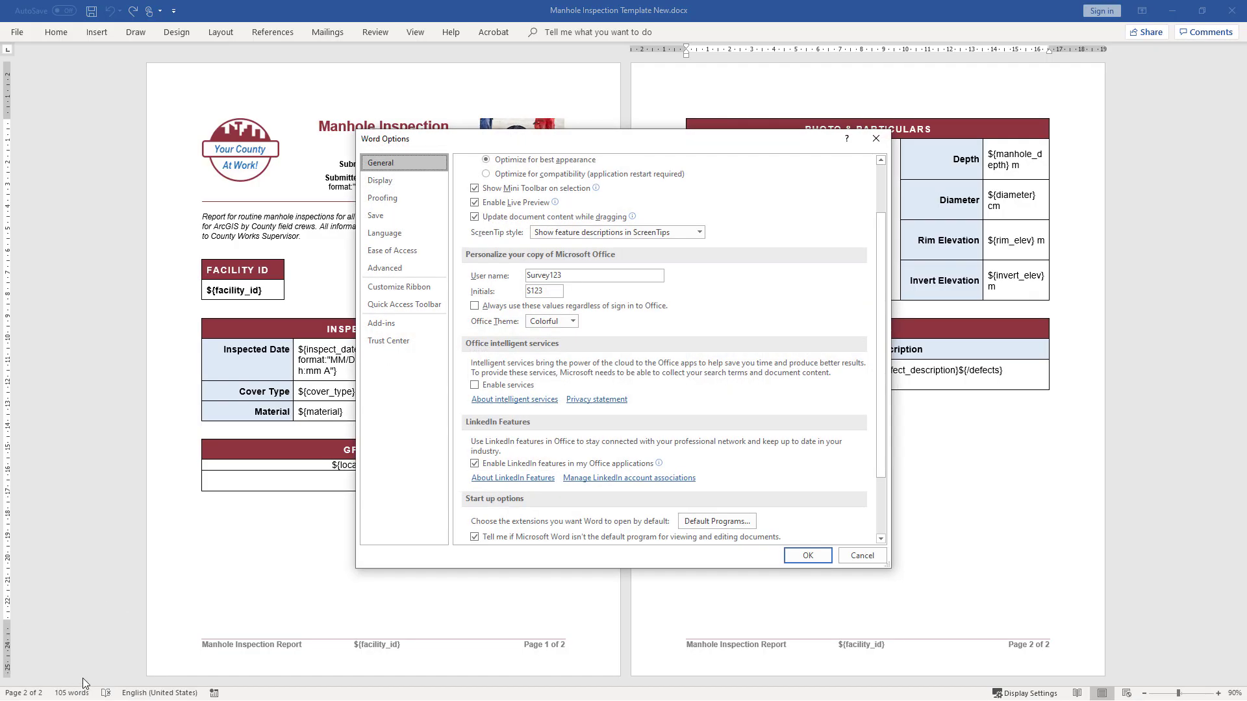
{"action": "left_click", "coordinate": [424, 217]}
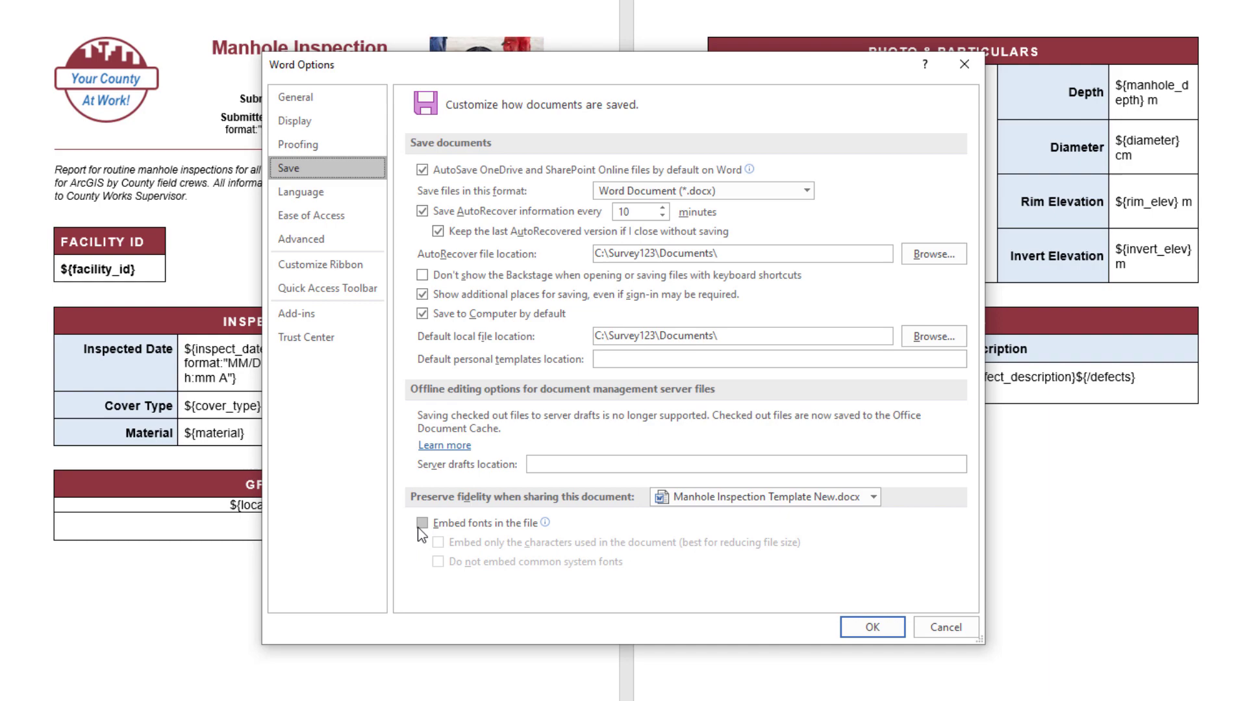
{"action": "left_click", "coordinate": [421, 523]}
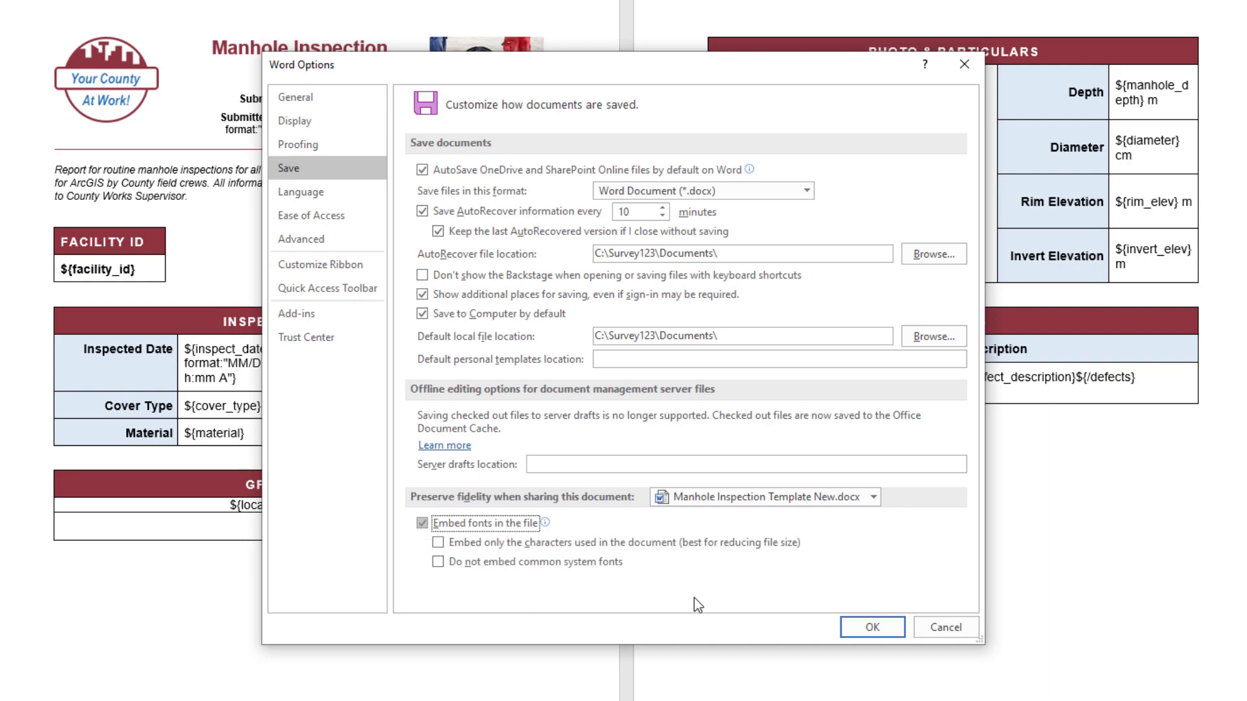
{"action": "left_click", "coordinate": [881, 624]}
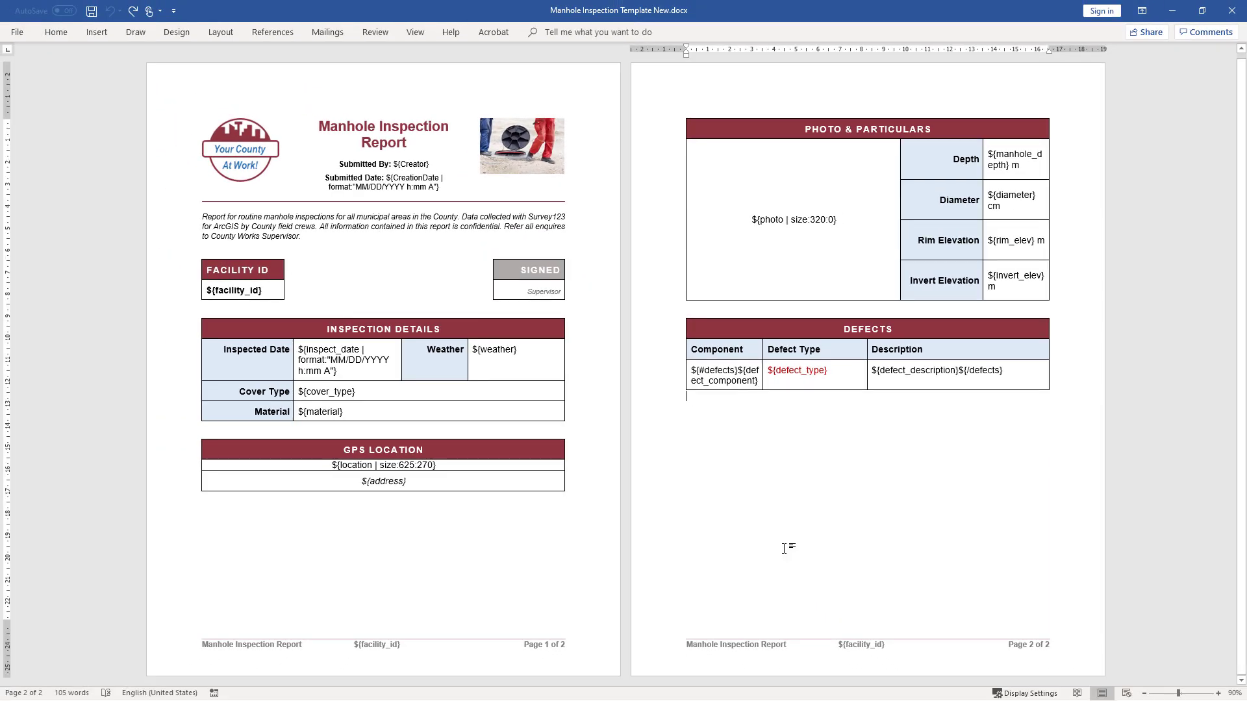
{"action": "left_click", "coordinate": [91, 12]}
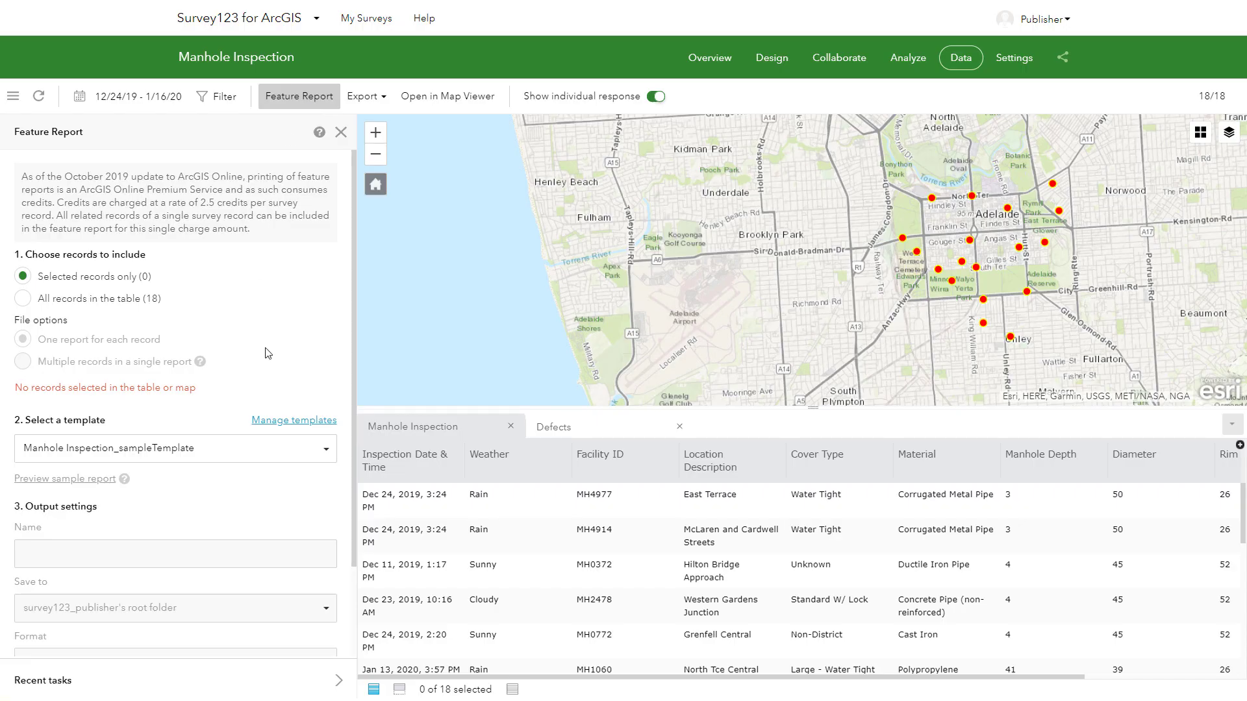
Choose Manhole Inspection Template New.docx as a new template upload
{"action": "left_click", "coordinate": [298, 428]}
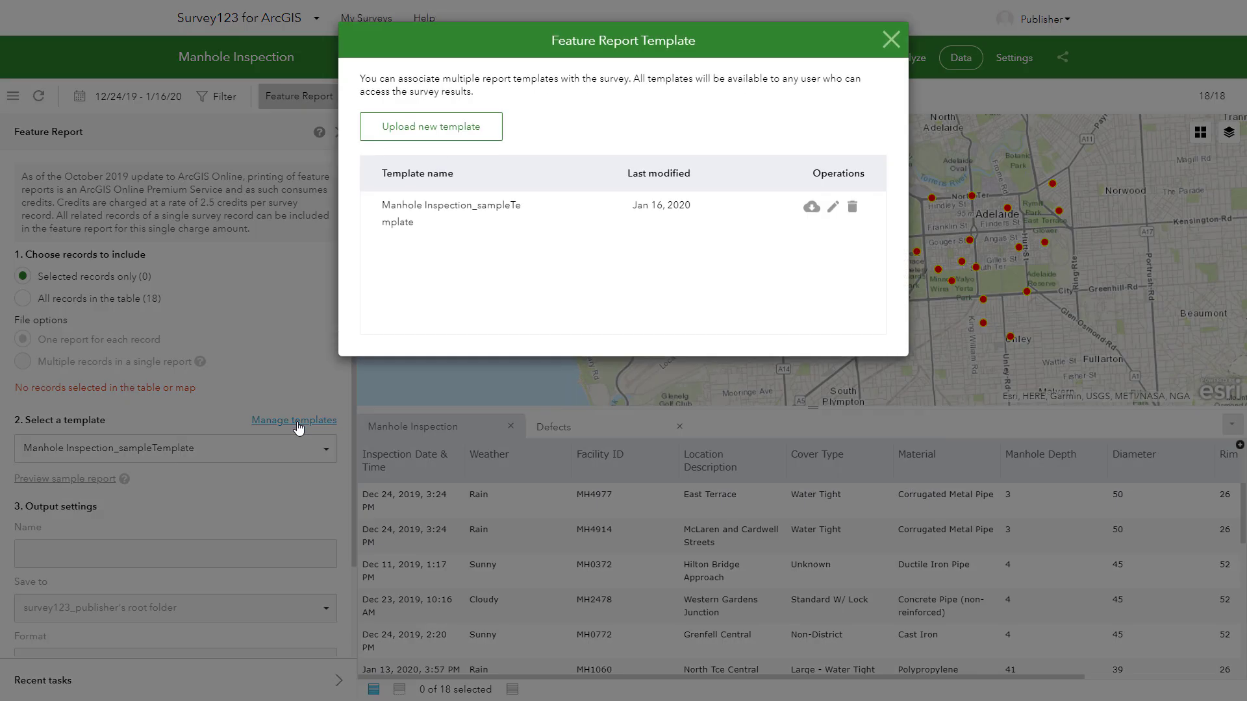
{"action": "left_click", "coordinate": [491, 128]}
{"action": "left_click", "coordinate": [448, 107]}
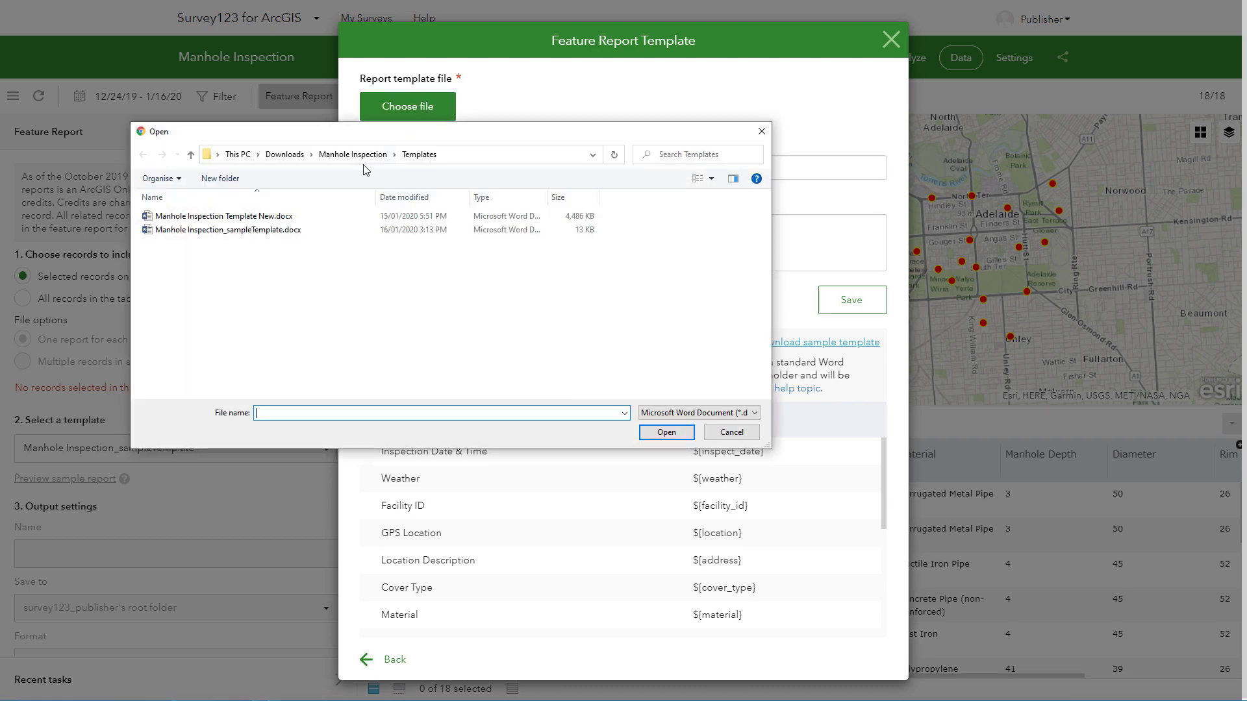
{"action": "left_click", "coordinate": [323, 218]}
{"action": "left_click", "coordinate": [661, 436]}
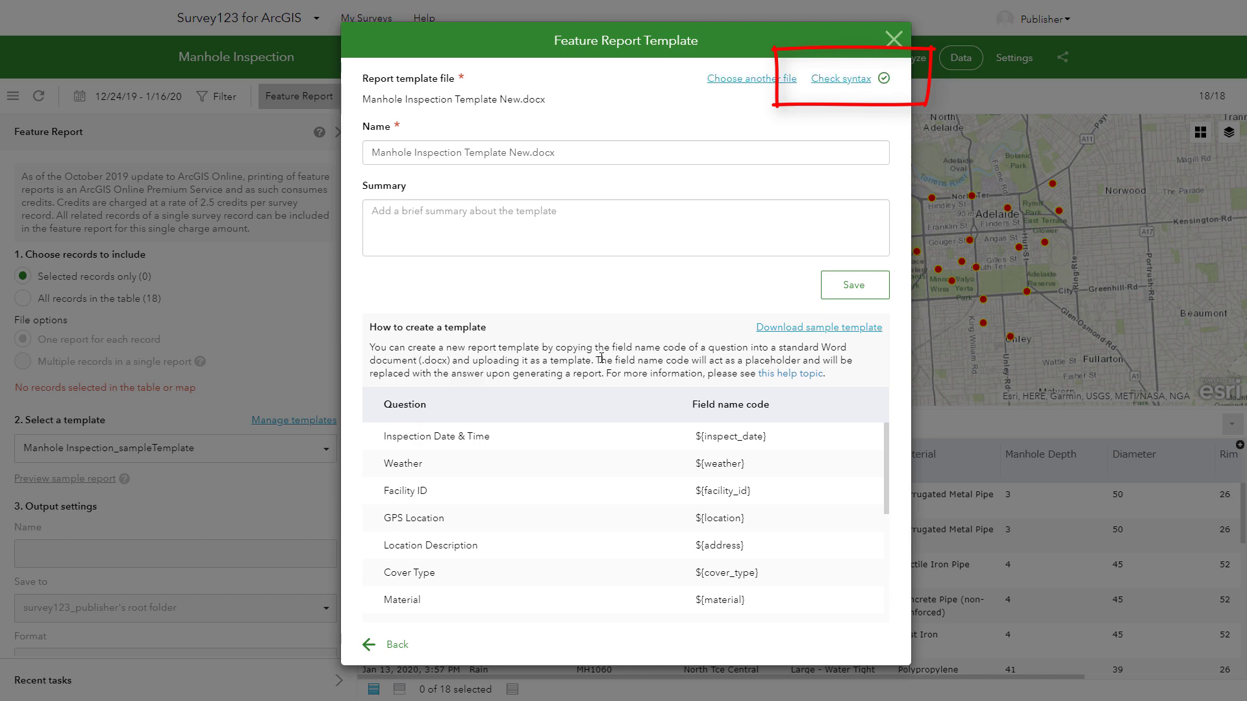
Name the template Manhole Inspection Report 2020, add a summary, and save it
{"action": "left_click_drag", "start_coordinate": [467, 153], "coordinate": [590, 156]}
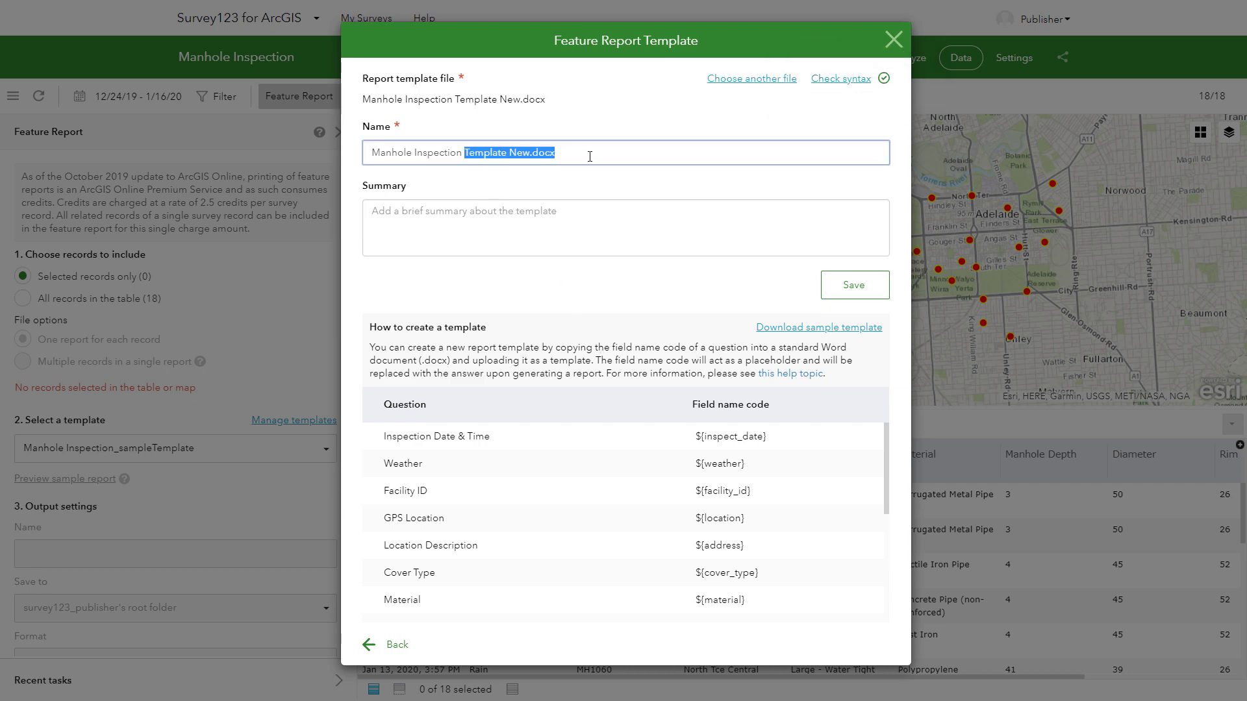
{"action": "type", "text": "Repor"}
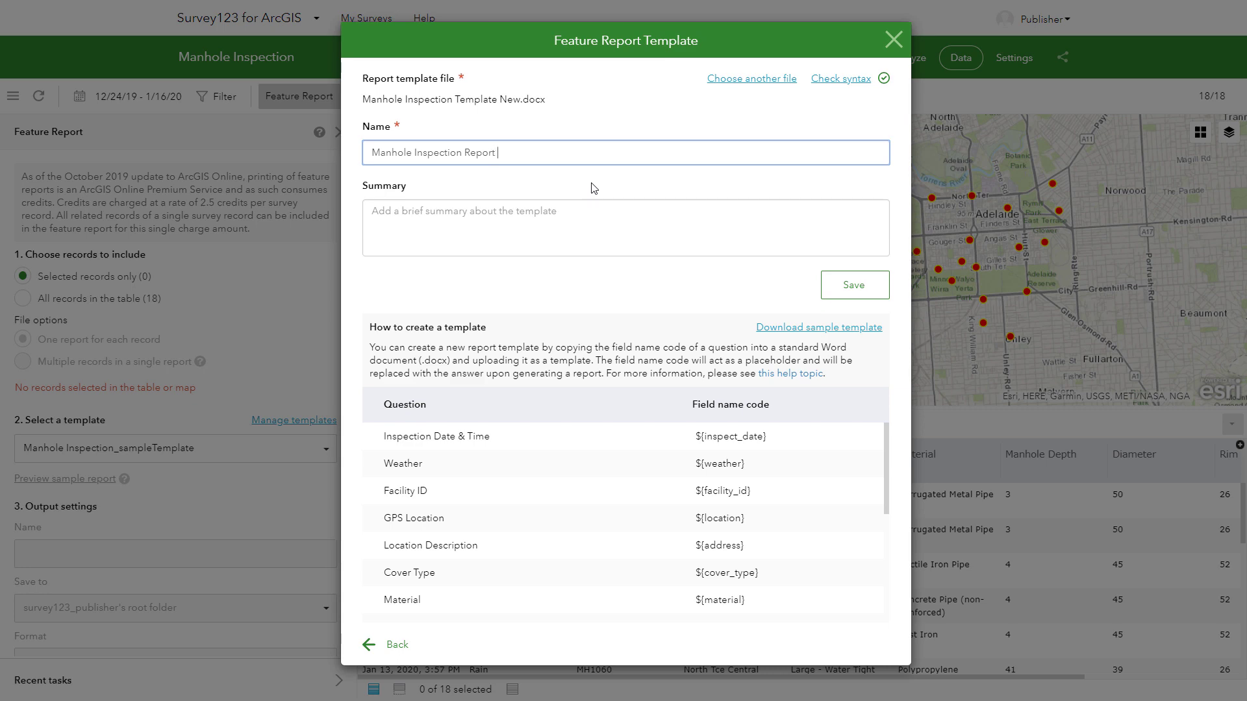
{"action": "key", "text": "Tab"}
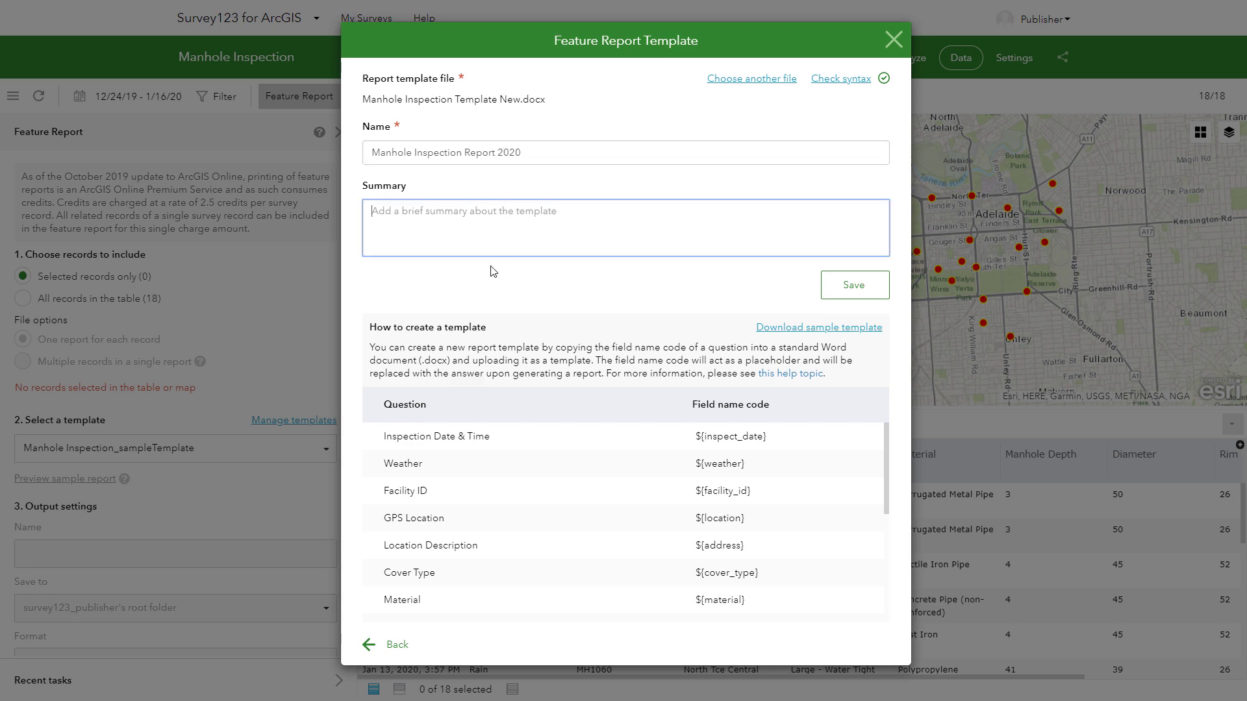
{"action": "left_click", "coordinate": [491, 280]}
{"action": "left_click", "coordinate": [490, 232]}
{"action": "type", "text": "Report for routine manhole inspections for all municipal areas in our County for 2020 maintenance program."}
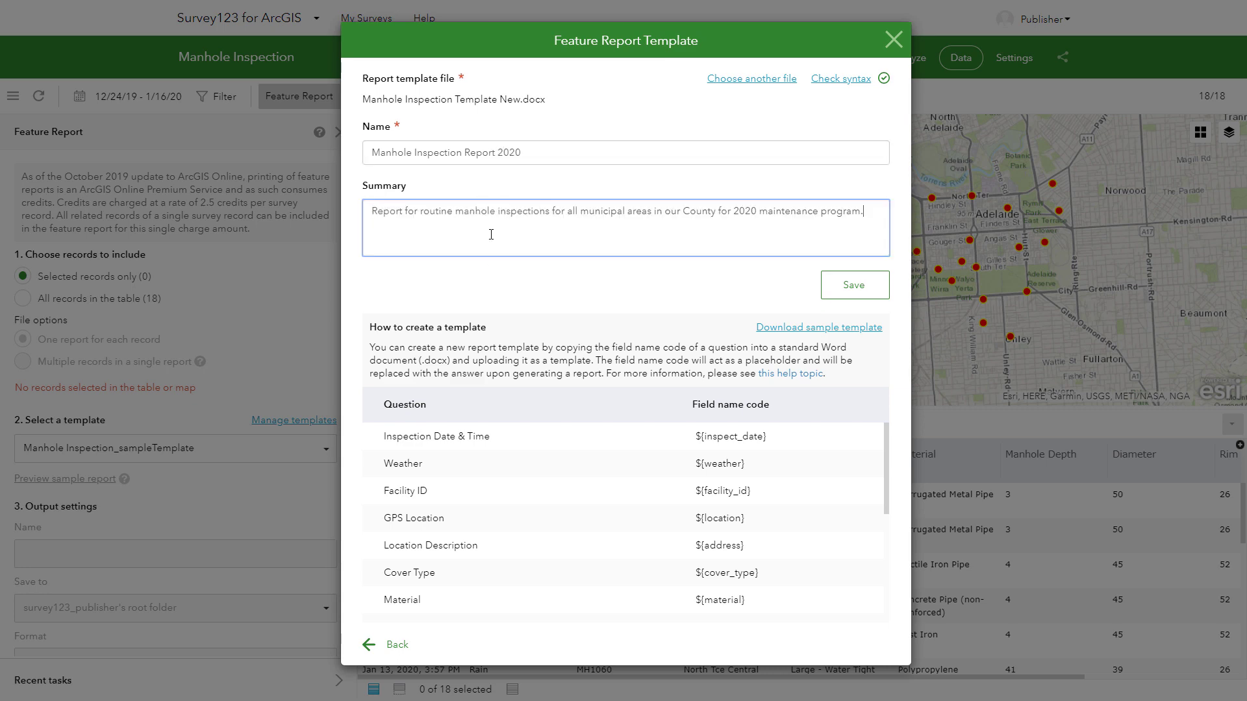
{"action": "left_click", "coordinate": [586, 272]}
{"action": "left_click", "coordinate": [829, 287]}
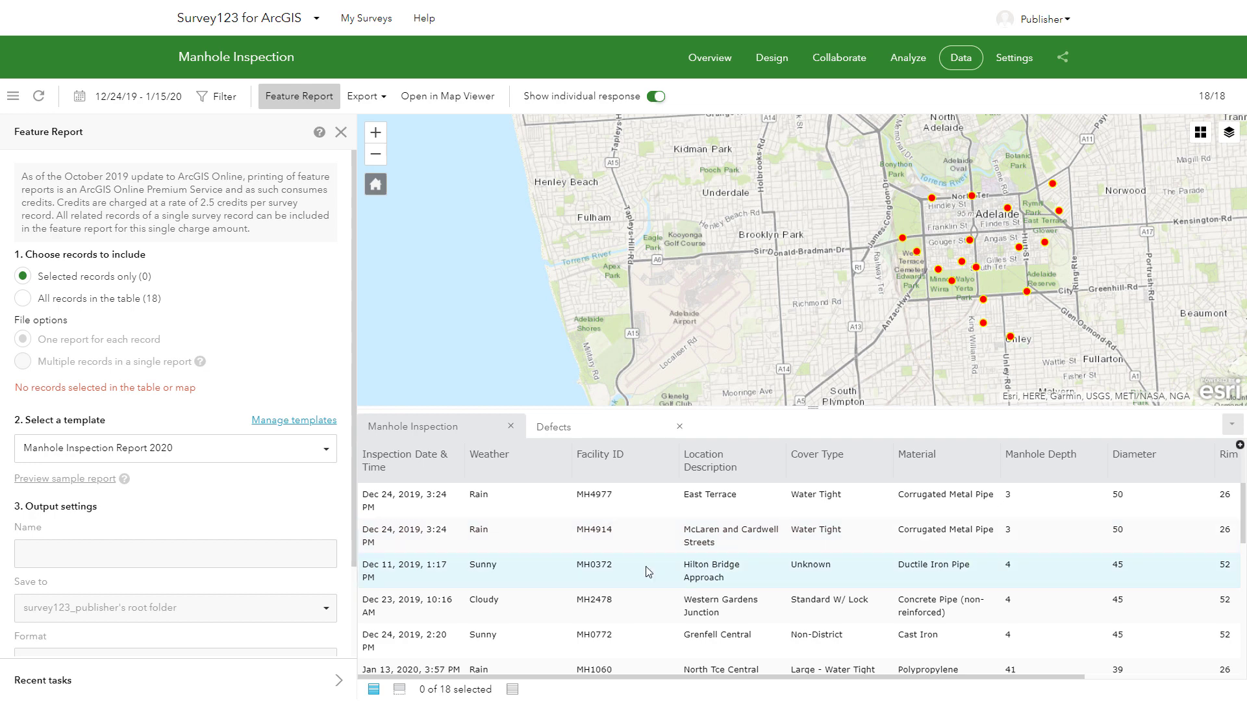
Generate and save a sample PDF for MH2478 using the Manhole Inspection Report 2020 template
{"action": "left_click", "coordinate": [646, 608]}
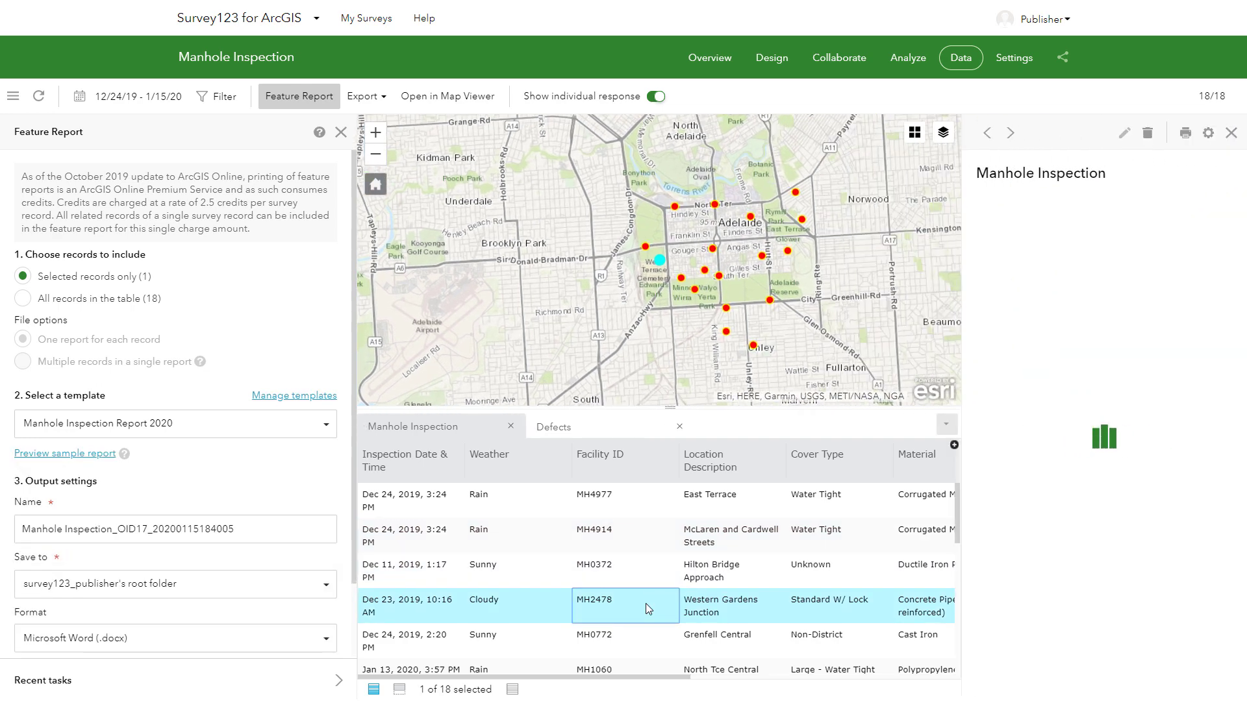
{"action": "left_click", "coordinate": [1231, 132]}
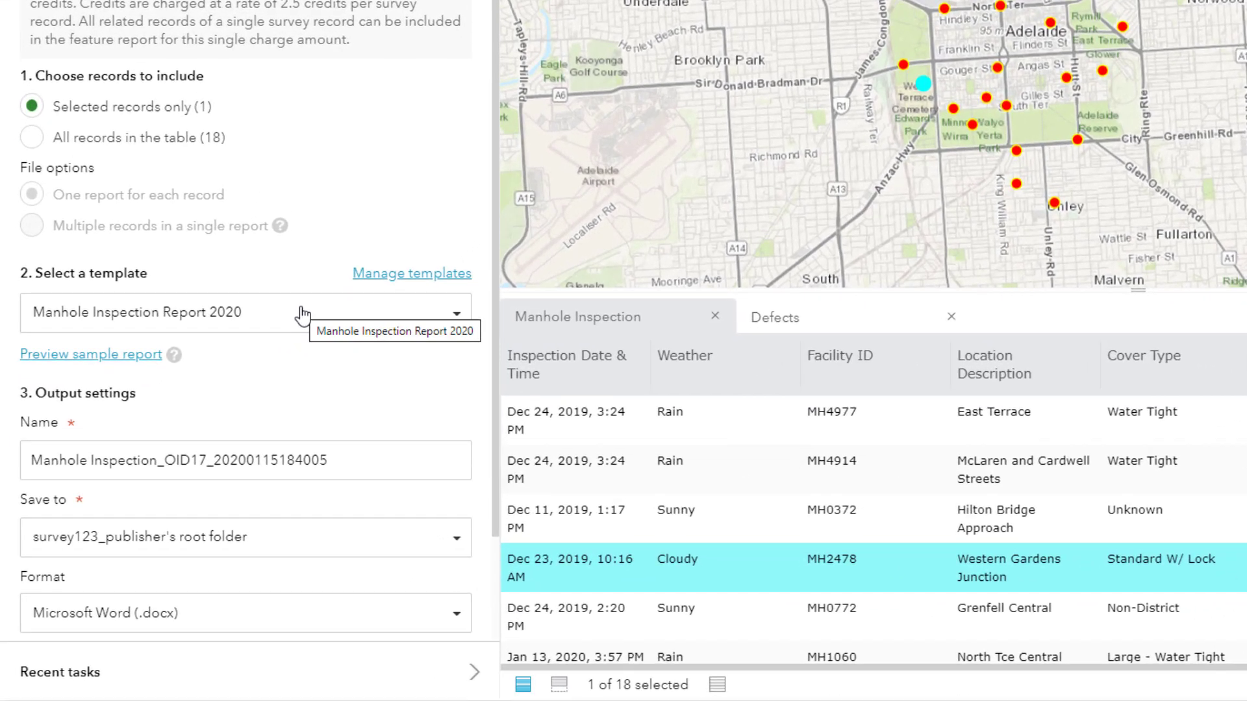
{"action": "left_click", "coordinate": [213, 423]}
{"action": "left_click", "coordinate": [283, 367]}
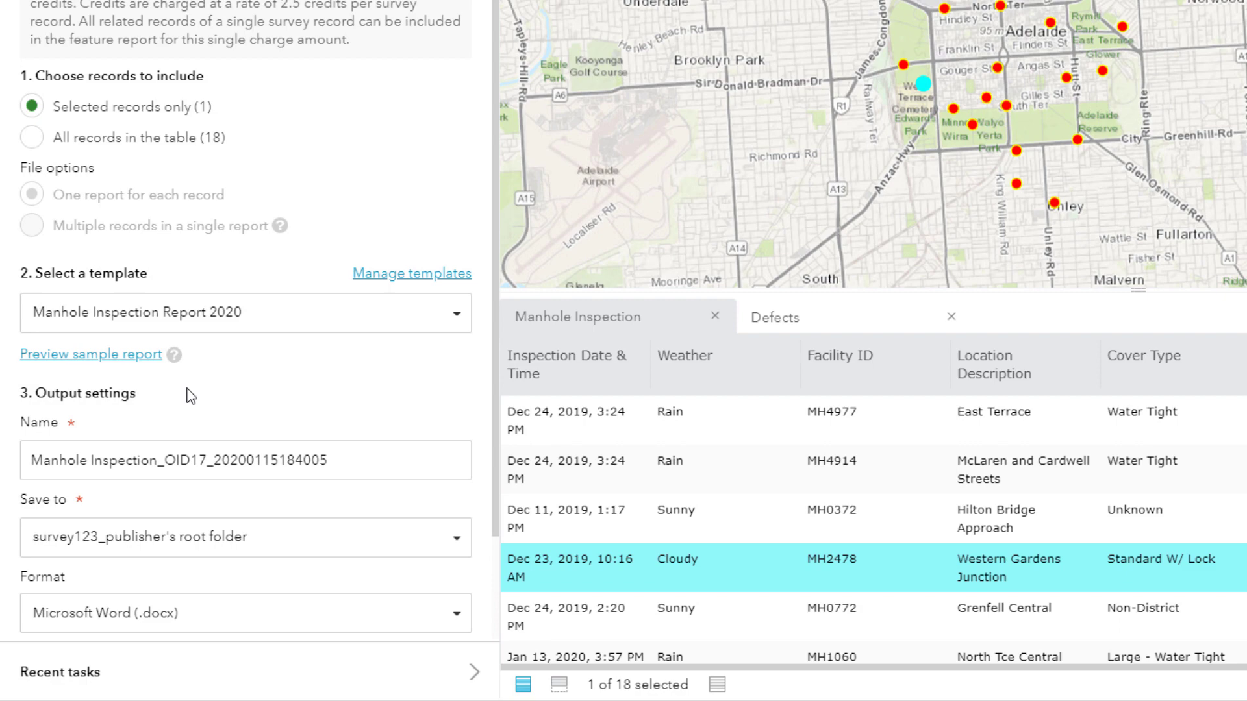
{"action": "left_click", "coordinate": [127, 359]}
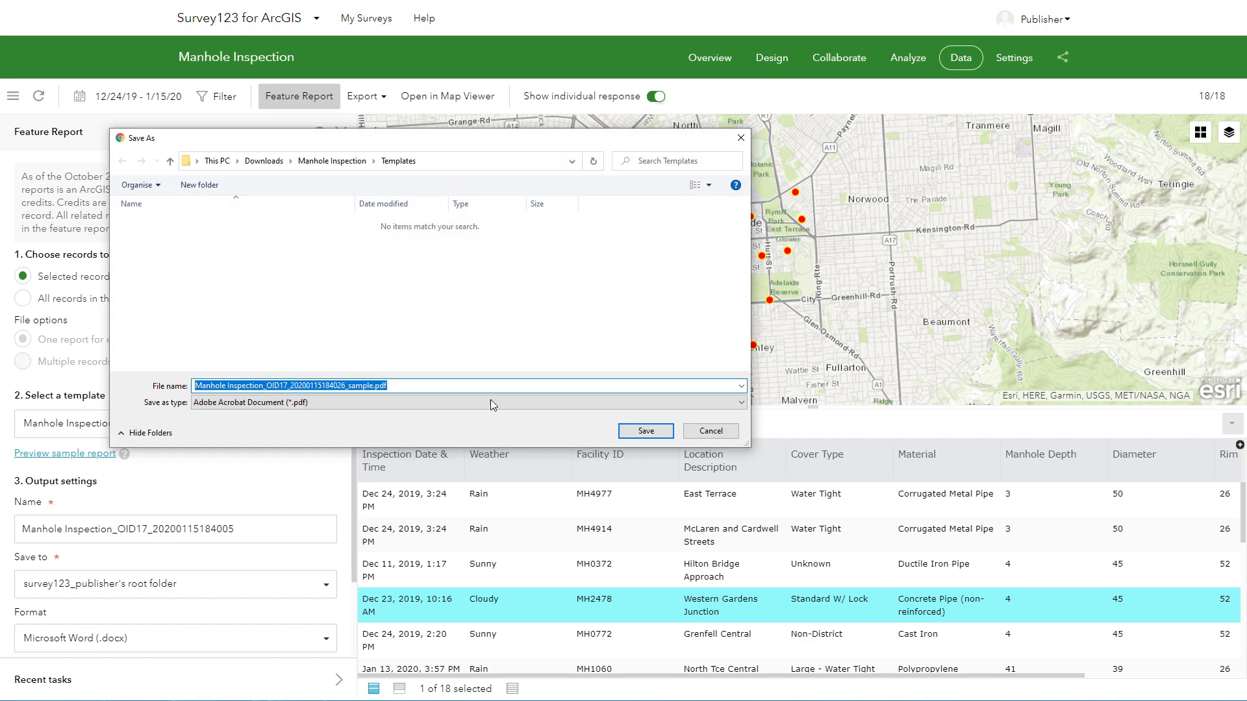
{"action": "left_click", "coordinate": [628, 429]}
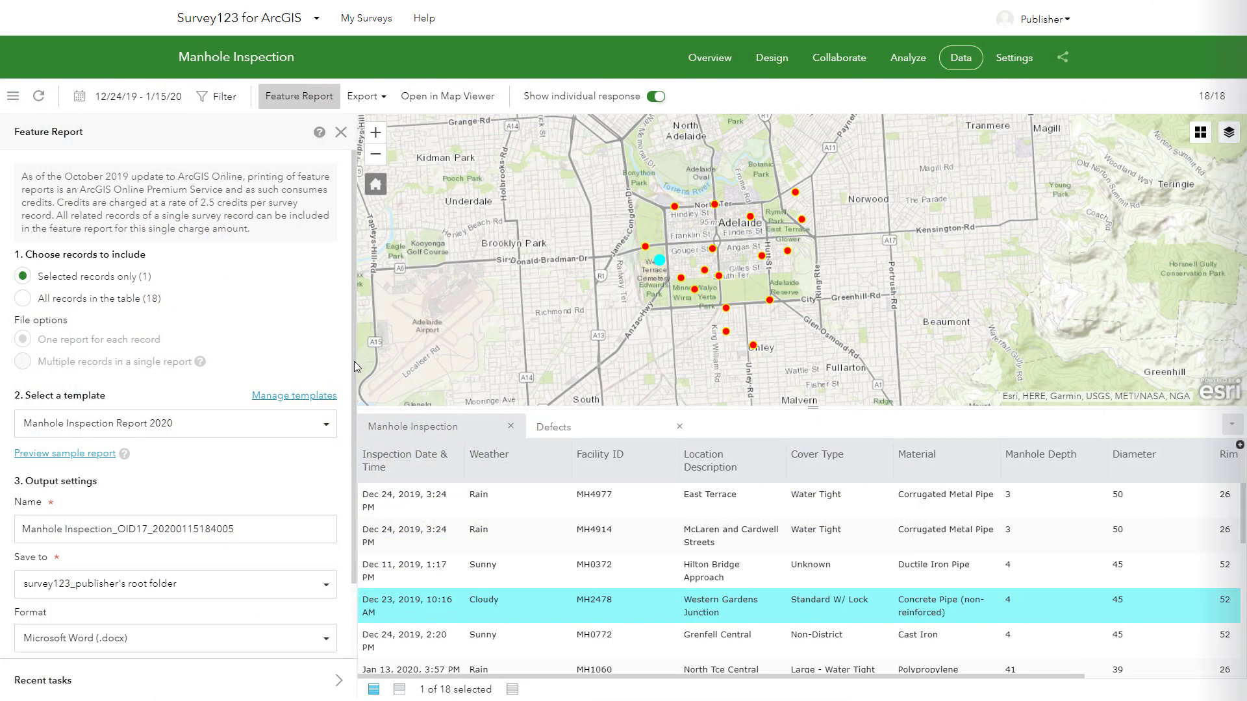
{"action": "scroll", "coordinate": [354, 362], "scroll_direction": "down", "scroll_amount": 2}
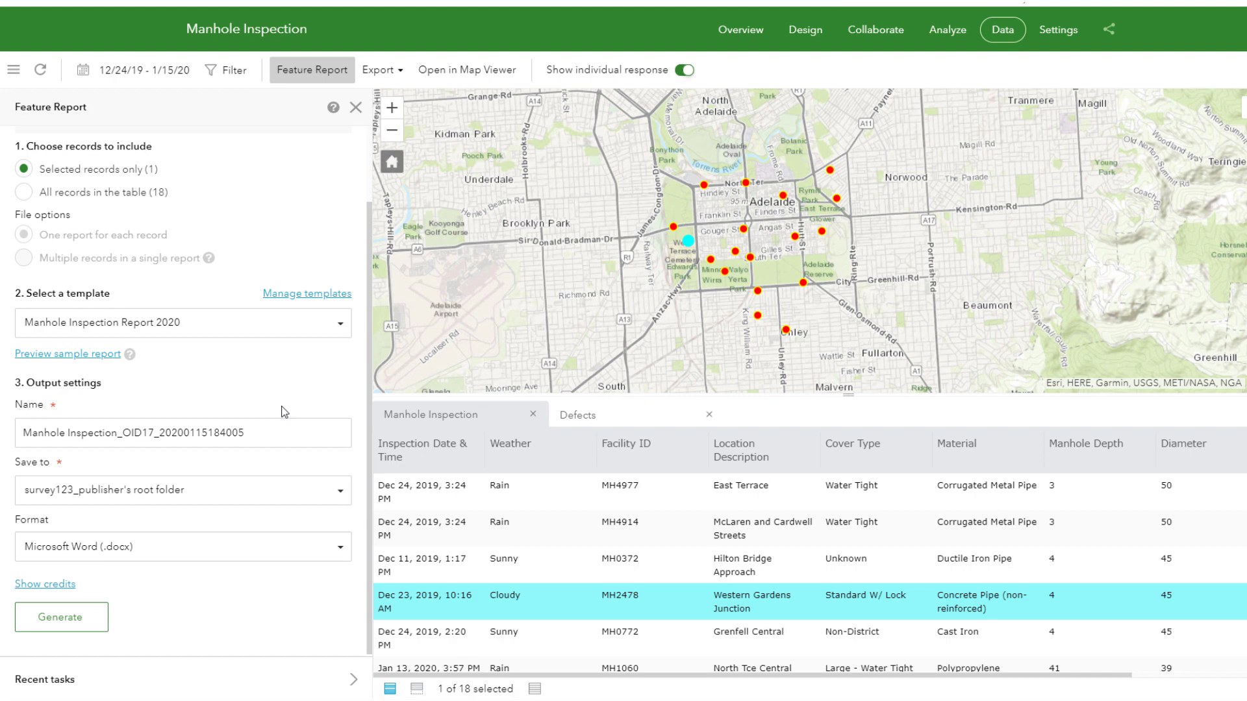
Generate the Word report 'Manhole Inspection MH2478', save it, and review it in Word
{"action": "left_click_drag", "start_coordinate": [233, 443], "coordinate": [115, 444]}
{"action": "type", "text": "MH"}
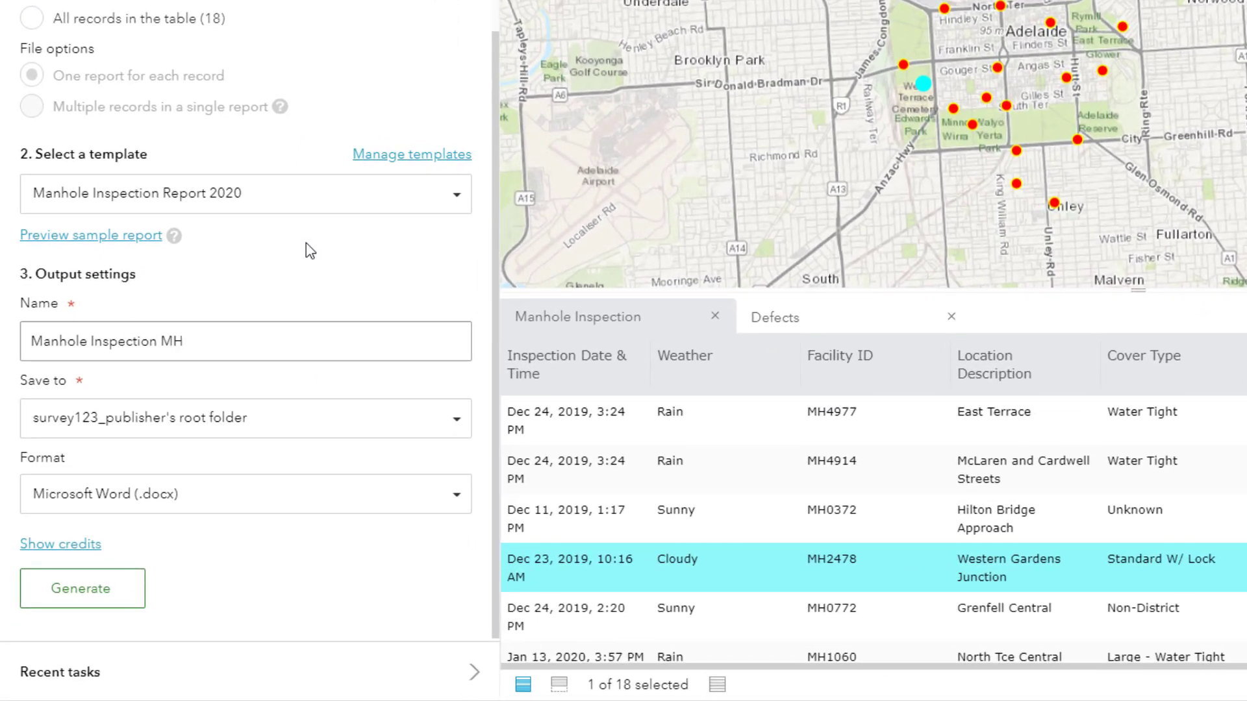
{"action": "type", "text": "2478"}
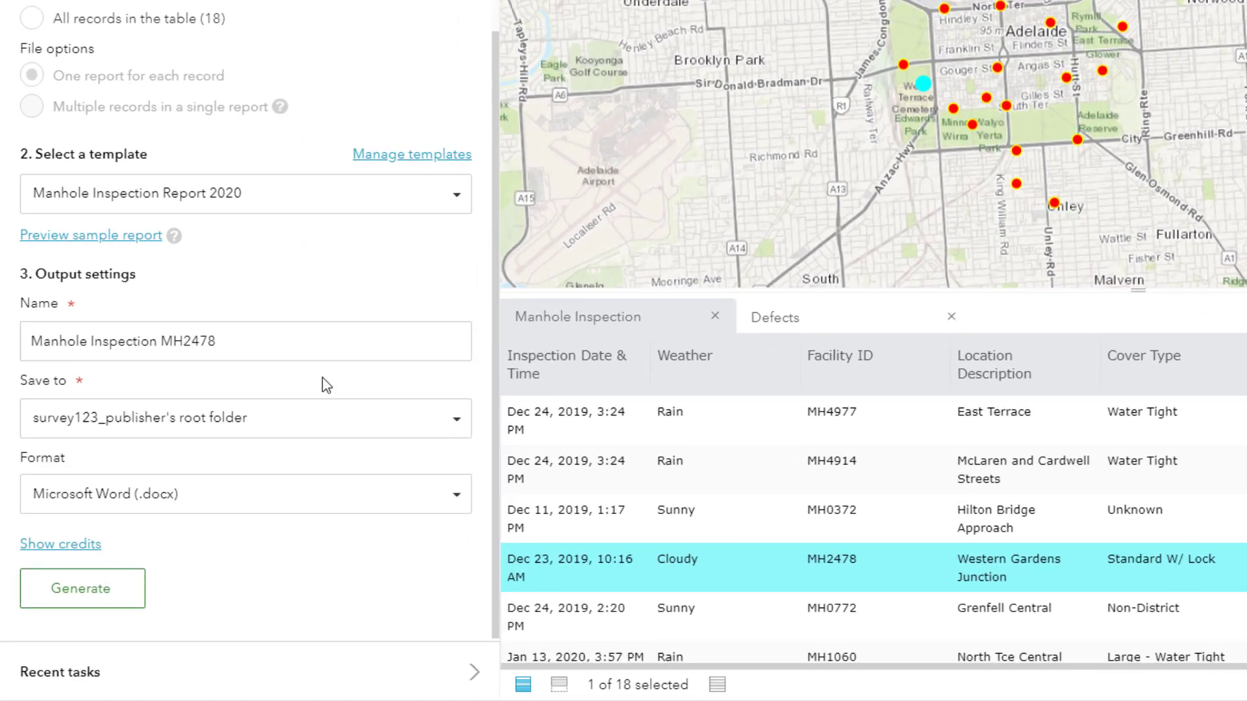
{"action": "left_click", "coordinate": [313, 506]}
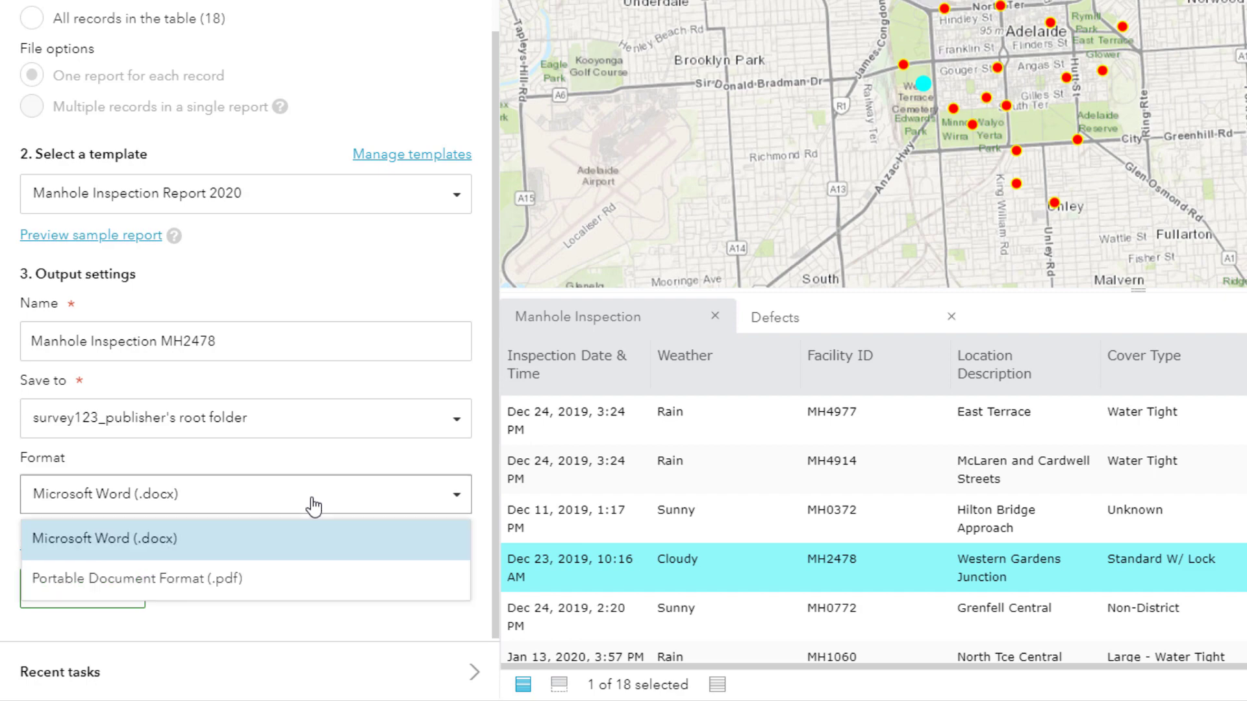
{"action": "left_click", "coordinate": [310, 508]}
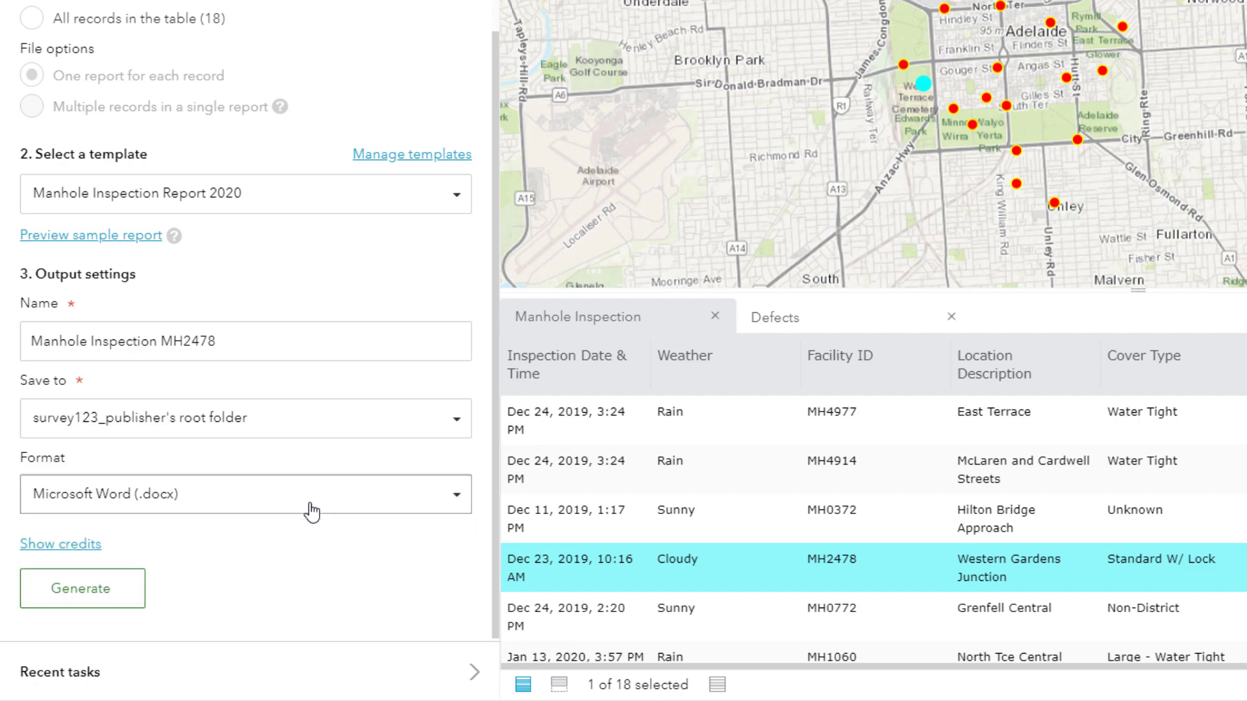
{"action": "left_click", "coordinate": [130, 602]}
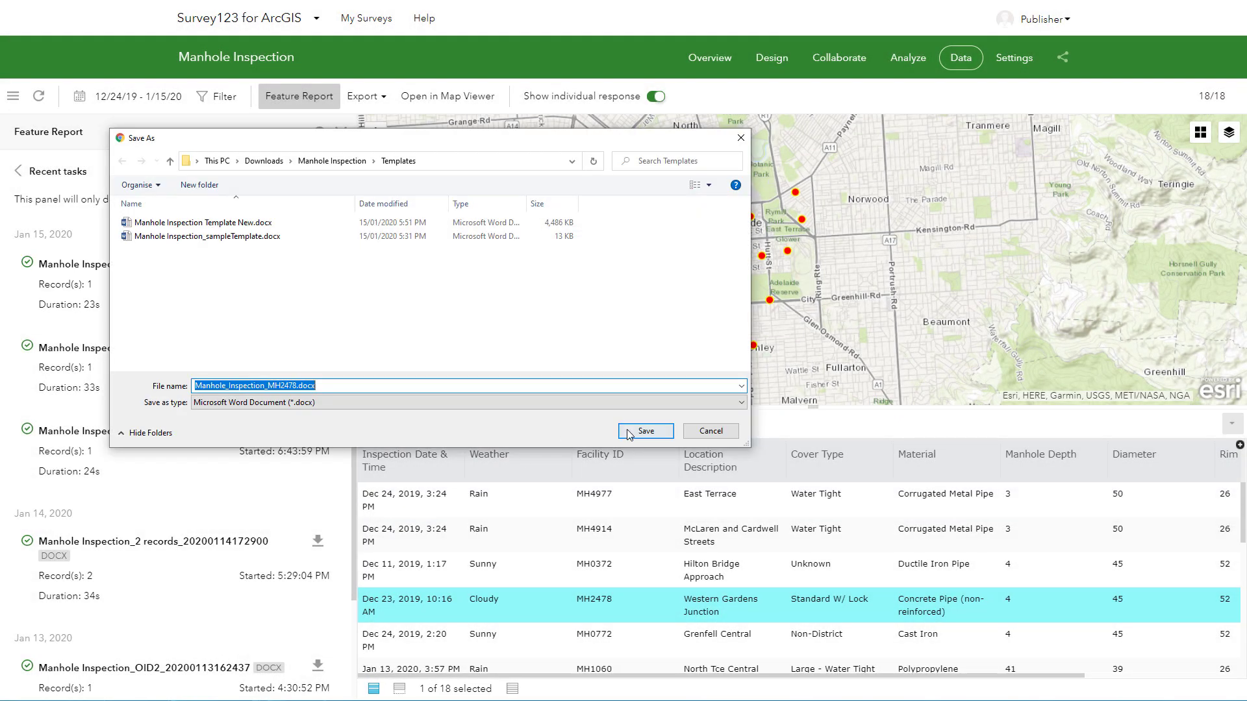
{"action": "left_click", "coordinate": [629, 435]}
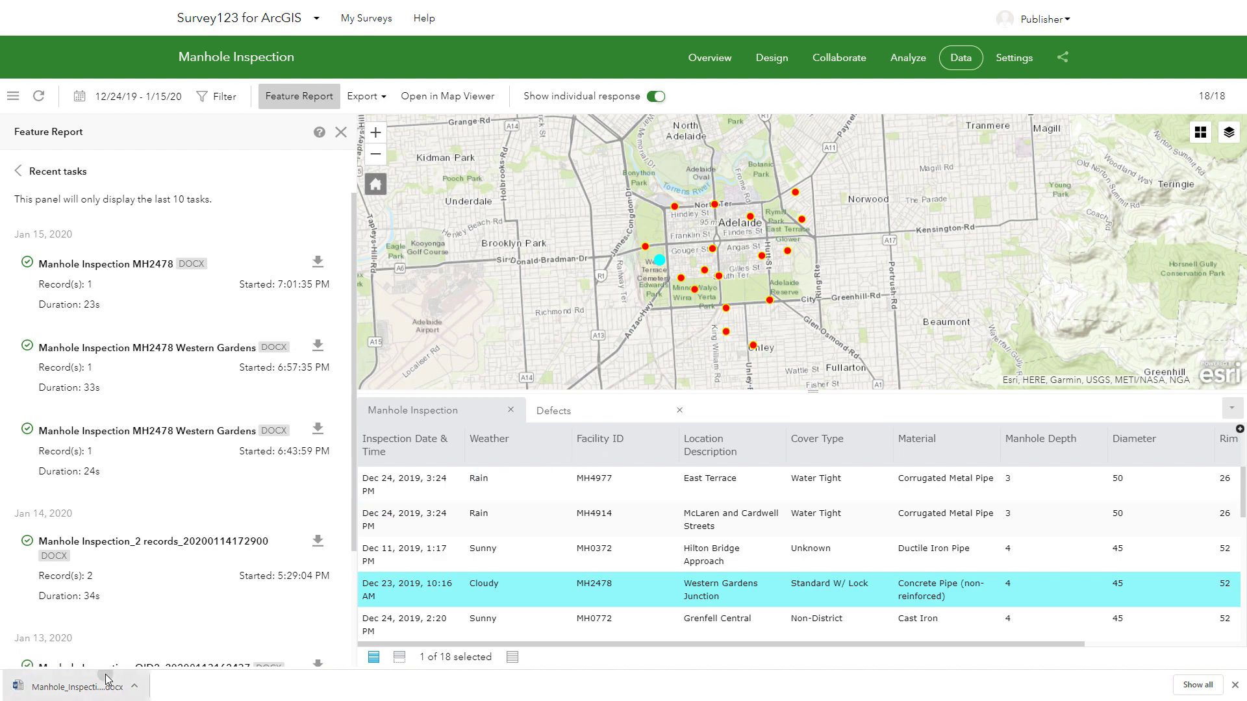
{"action": "left_click", "coordinate": [68, 686]}
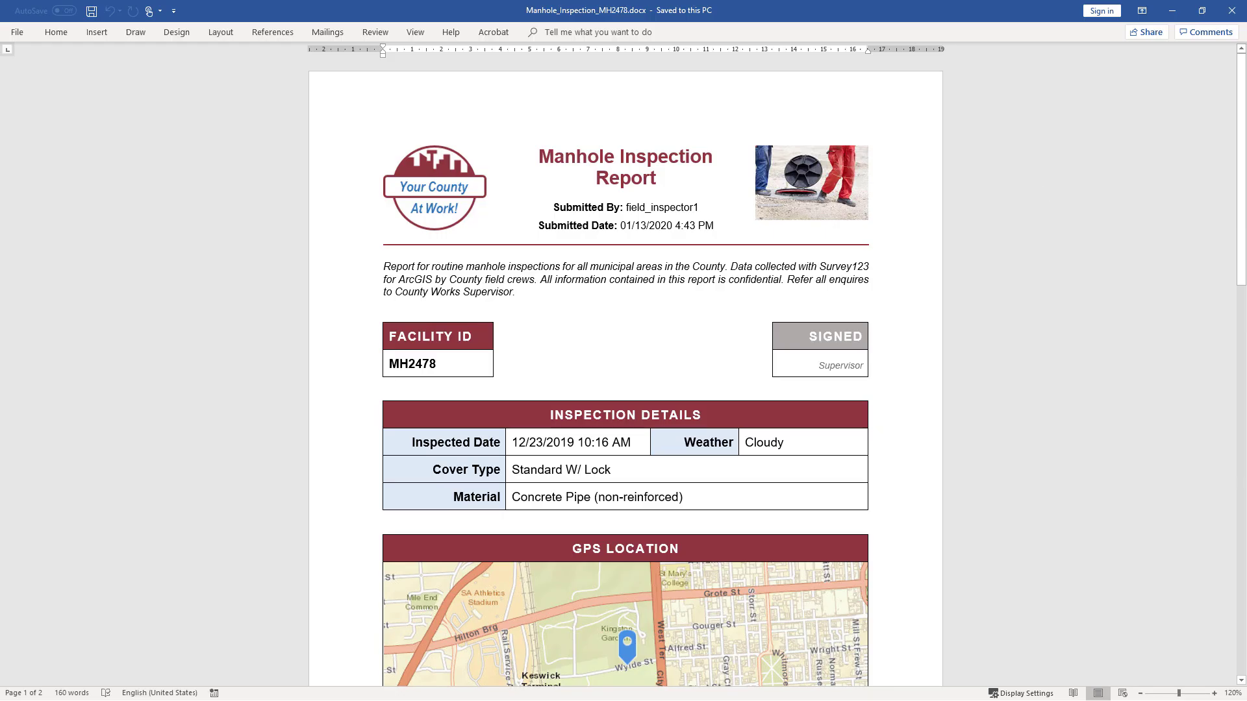
{"action": "middle_click", "coordinate": [1042, 200]}
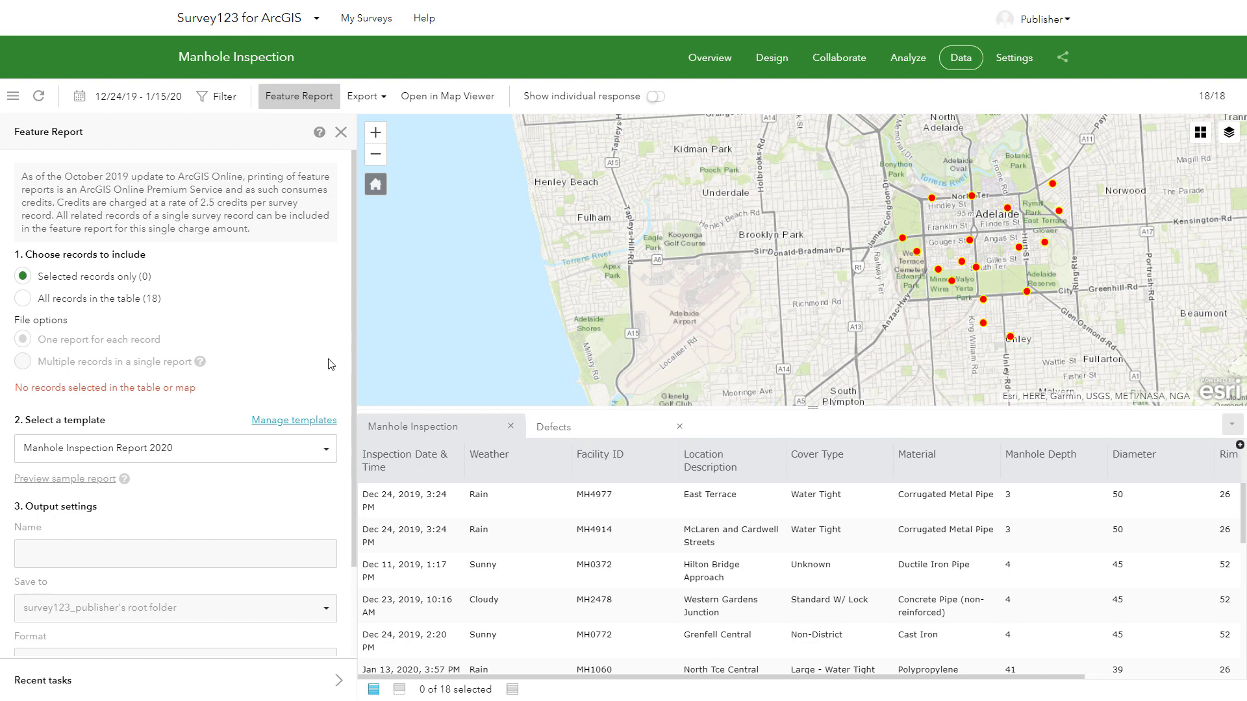
Select the MH4977, MH0372 and MH2478 inspections and check the custom date range option
{"action": "left_click", "coordinate": [542, 504]}
{"action": "left_click", "coordinate": [531, 572], "text": "ctrl"}
{"action": "left_click", "coordinate": [531, 606], "text": "ctrl"}
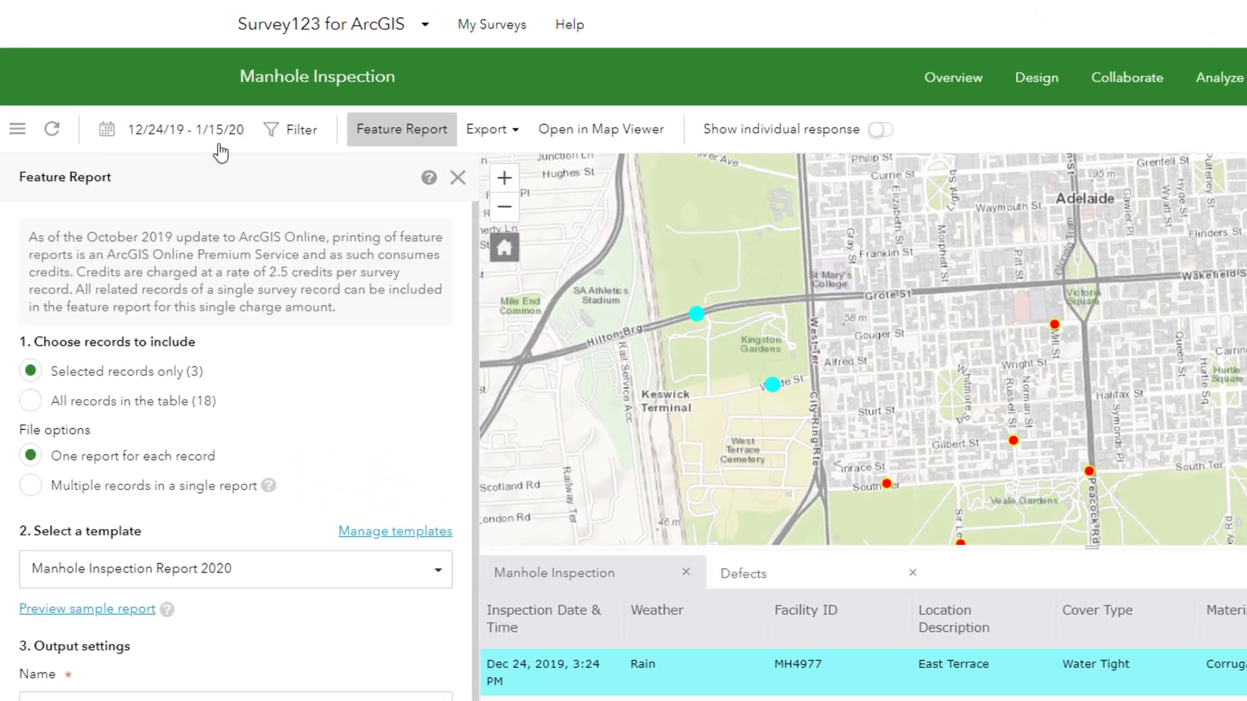
{"action": "left_click", "coordinate": [166, 97]}
{"action": "left_click", "coordinate": [202, 304]}
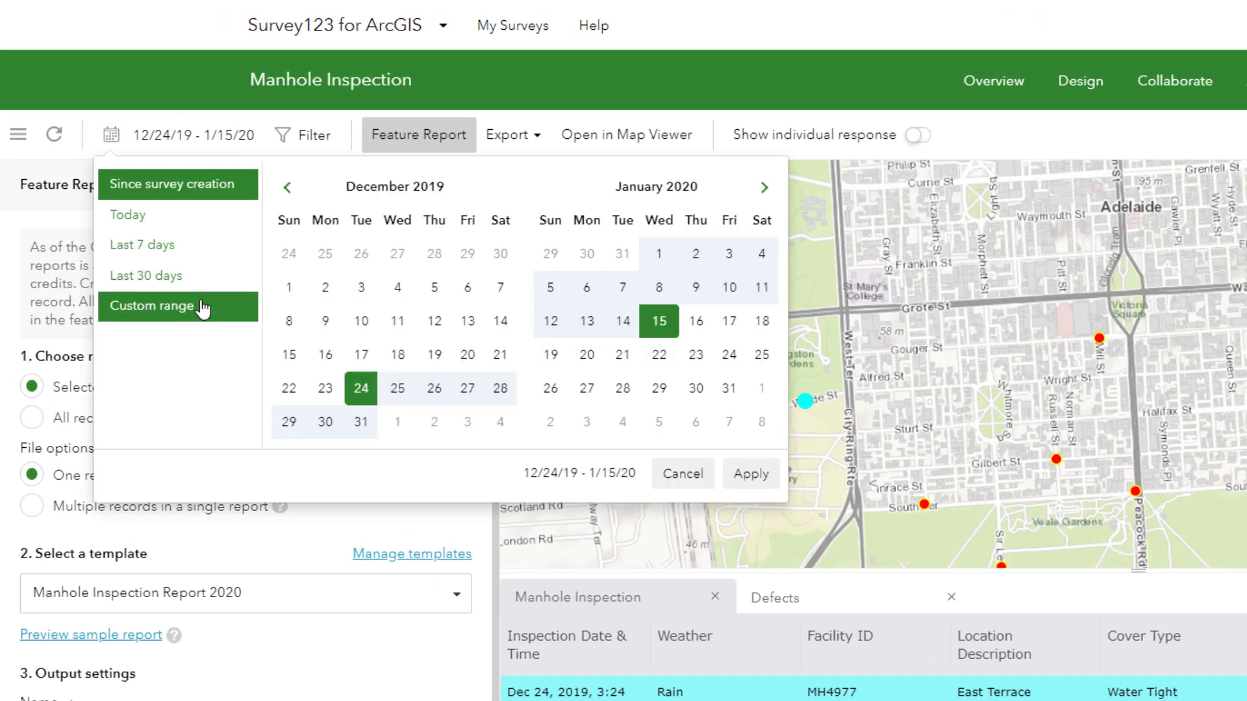
{"action": "left_click", "coordinate": [670, 478]}
Filter the records to Cover Type is Rectangular
{"action": "left_click", "coordinate": [301, 137]}
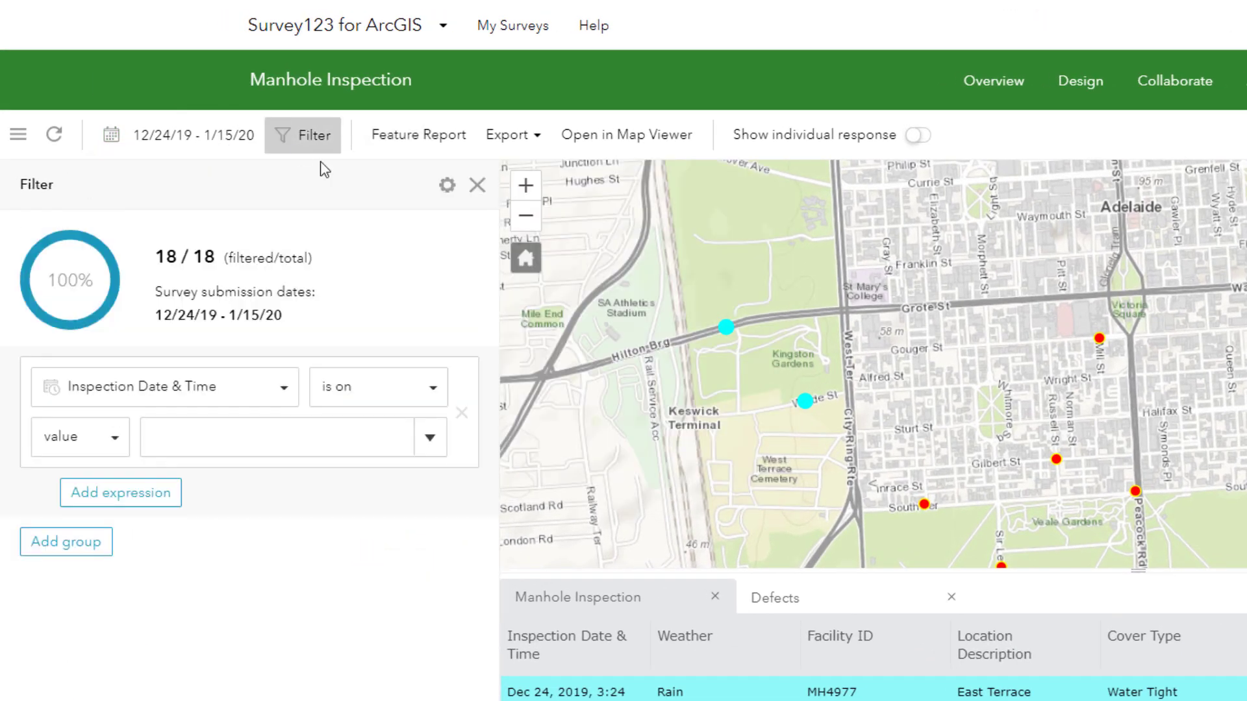
{"action": "left_click", "coordinate": [281, 388]}
{"action": "left_click_drag", "start_coordinate": [445, 438], "coordinate": [443, 575]}
{"action": "left_click", "coordinate": [341, 467]}
{"action": "left_click", "coordinate": [435, 440]}
{"action": "left_click", "coordinate": [191, 599]}
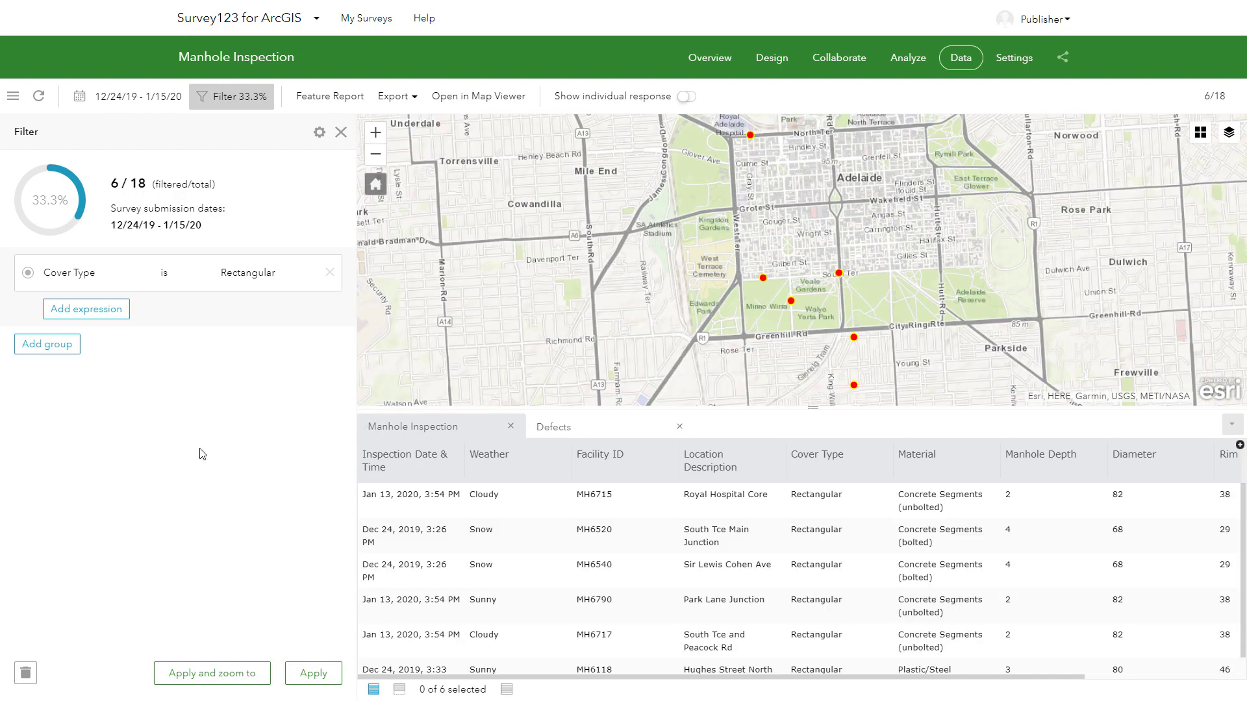
Close the filter and include all six filtered rectangular-cover records in the report
{"action": "left_click", "coordinate": [341, 132]}
{"action": "left_click", "coordinate": [330, 95]}
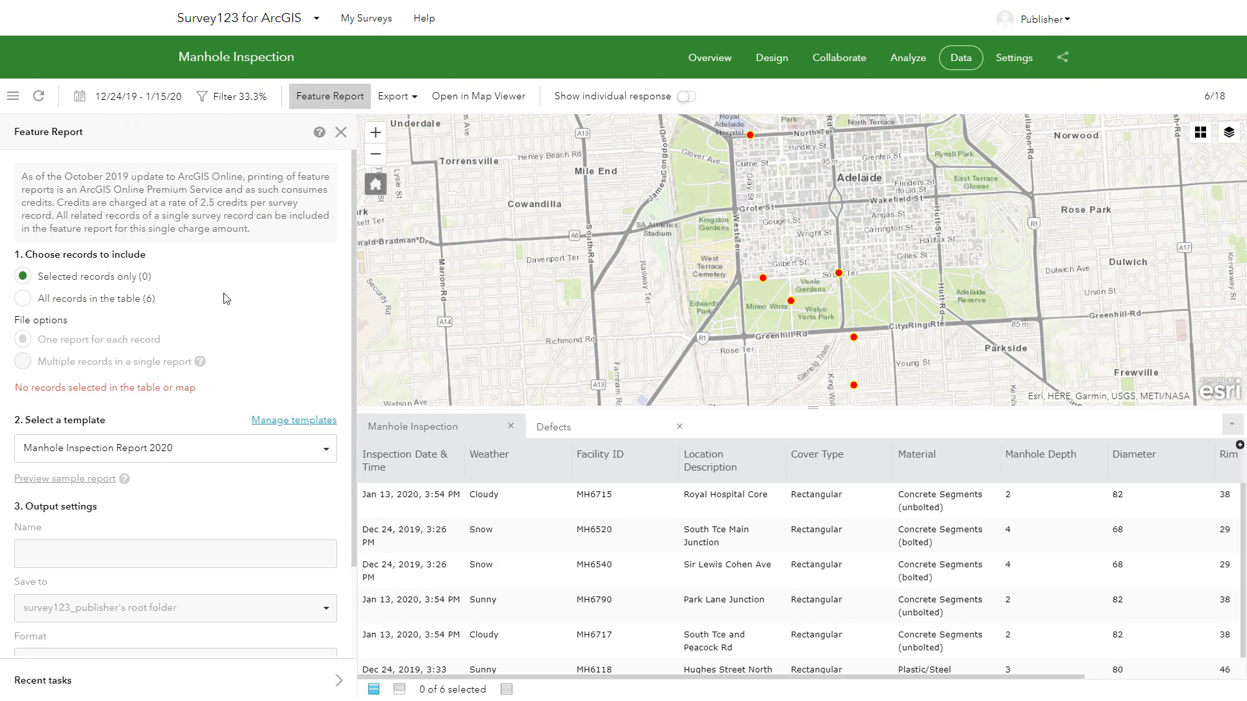
{"action": "left_click", "coordinate": [108, 306]}
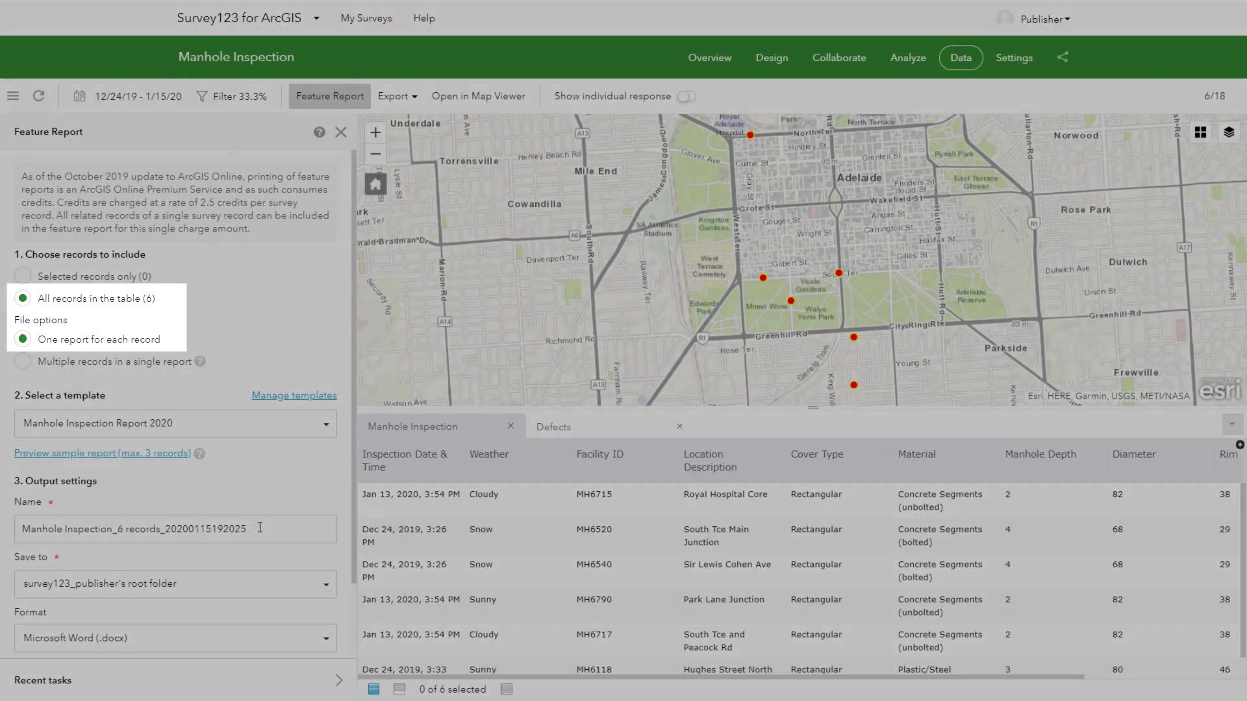
Name the reports 'Manhole Inspection Rectangular Cover Type', generate them, and save the zip
{"action": "left_click_drag", "start_coordinate": [248, 529], "coordinate": [128, 529]}
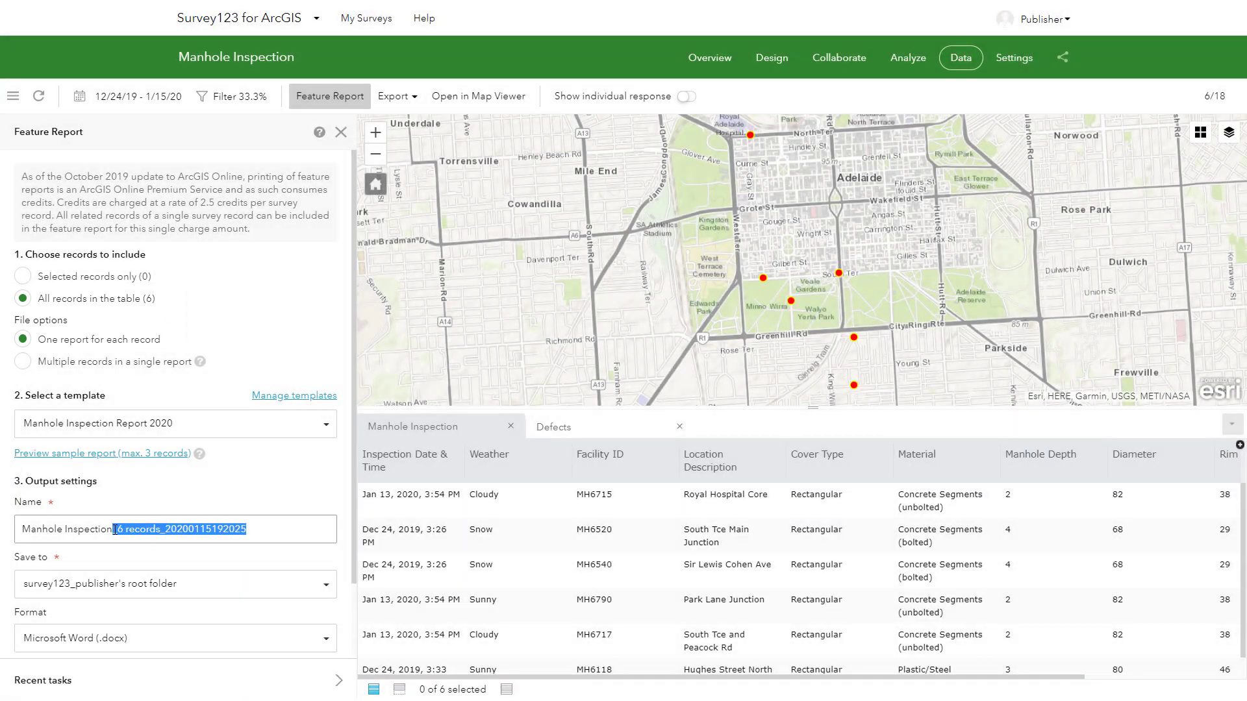
{"action": "key", "text": "BackSpace"}
{"action": "type", "text": "Rectangular Cover Type"}
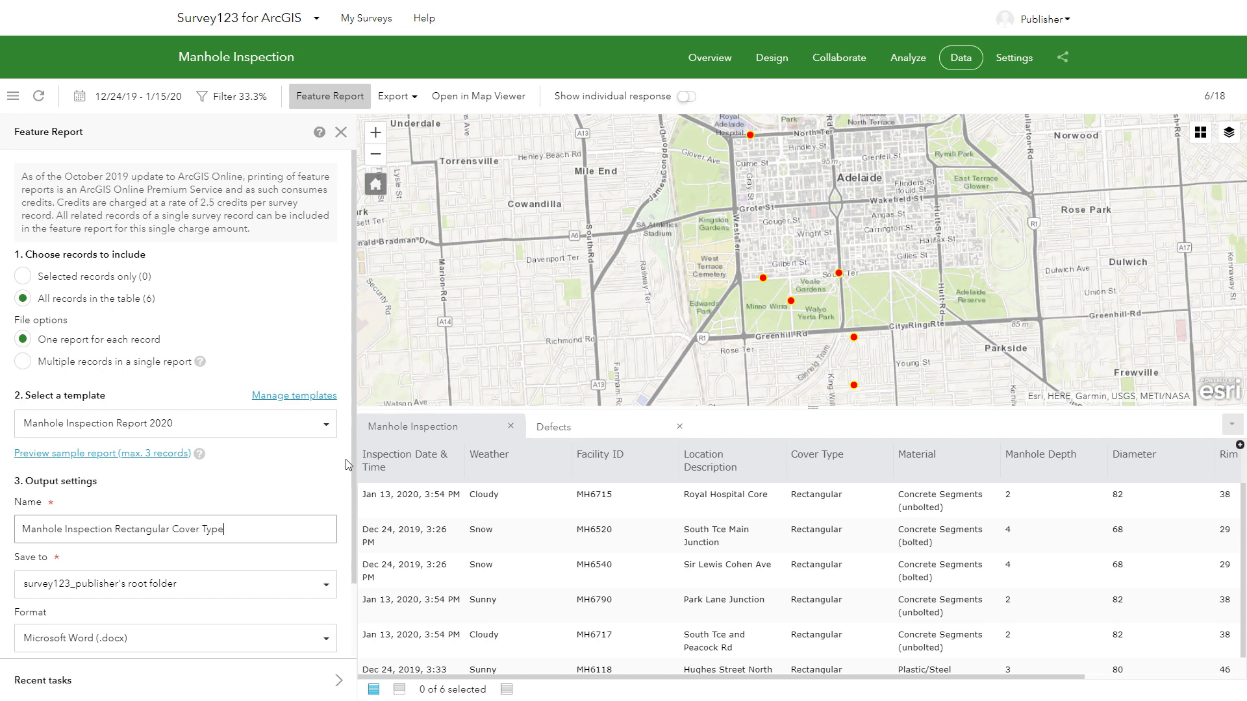
{"action": "scroll", "coordinate": [346, 464], "scroll_direction": "down", "scroll_amount": 3}
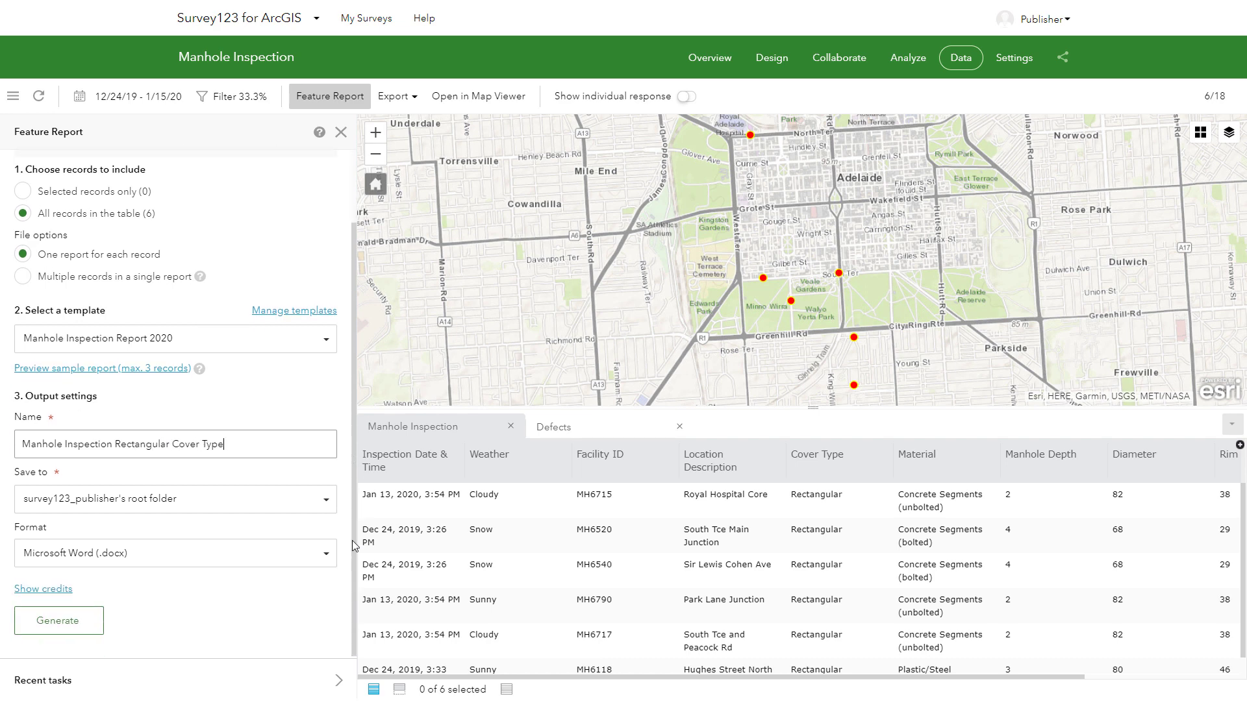
{"action": "left_click", "coordinate": [97, 628]}
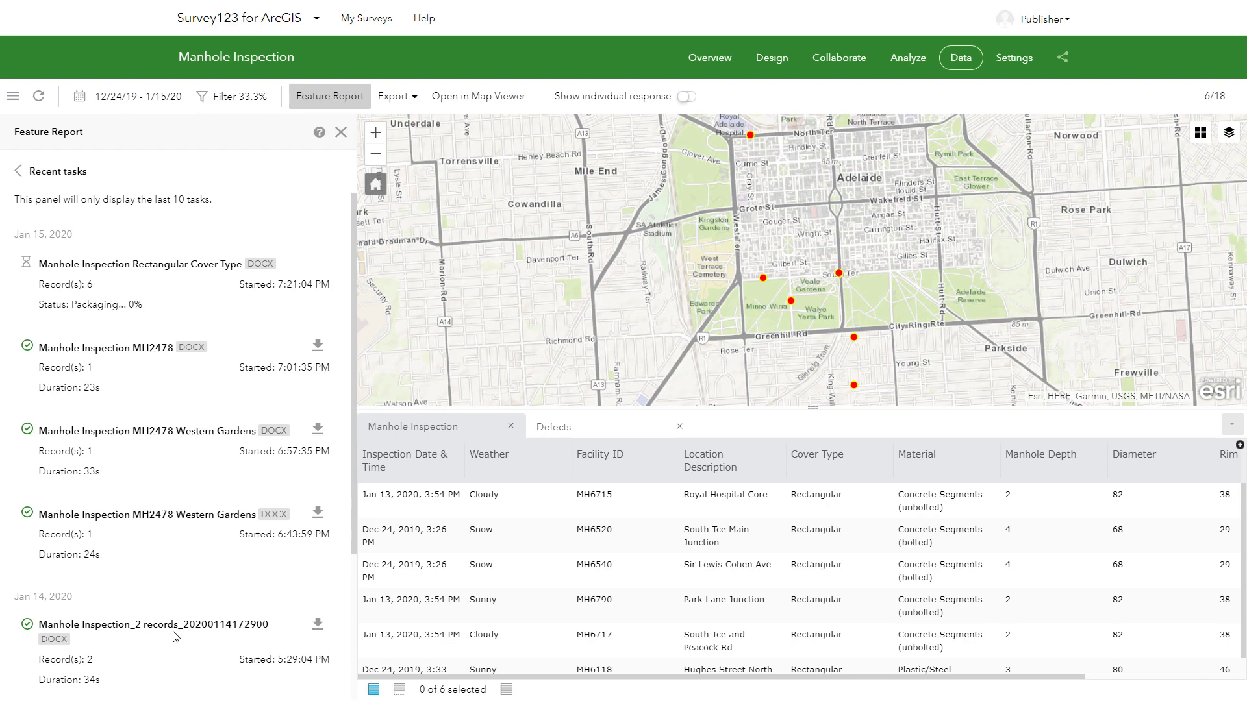
{"action": "left_click", "coordinate": [630, 430]}
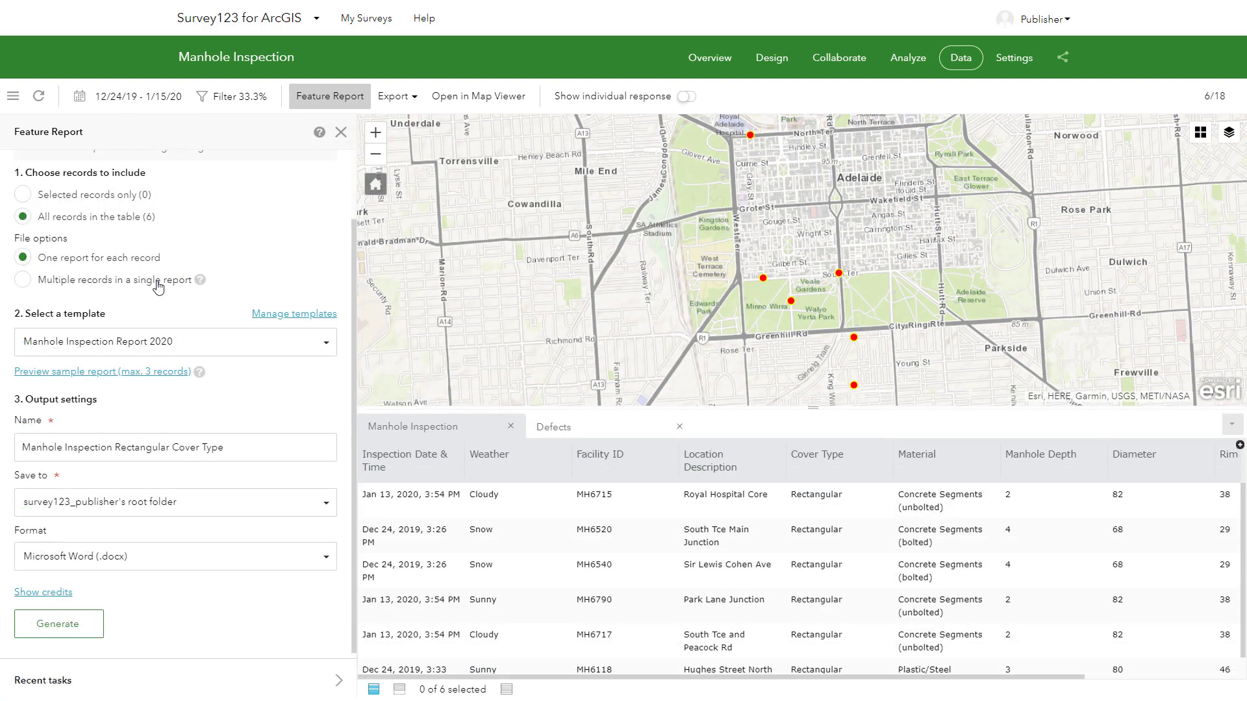
Generate one multi-record PDF report covering all six rectangular-cover manholes
{"action": "left_click", "coordinate": [156, 282]}
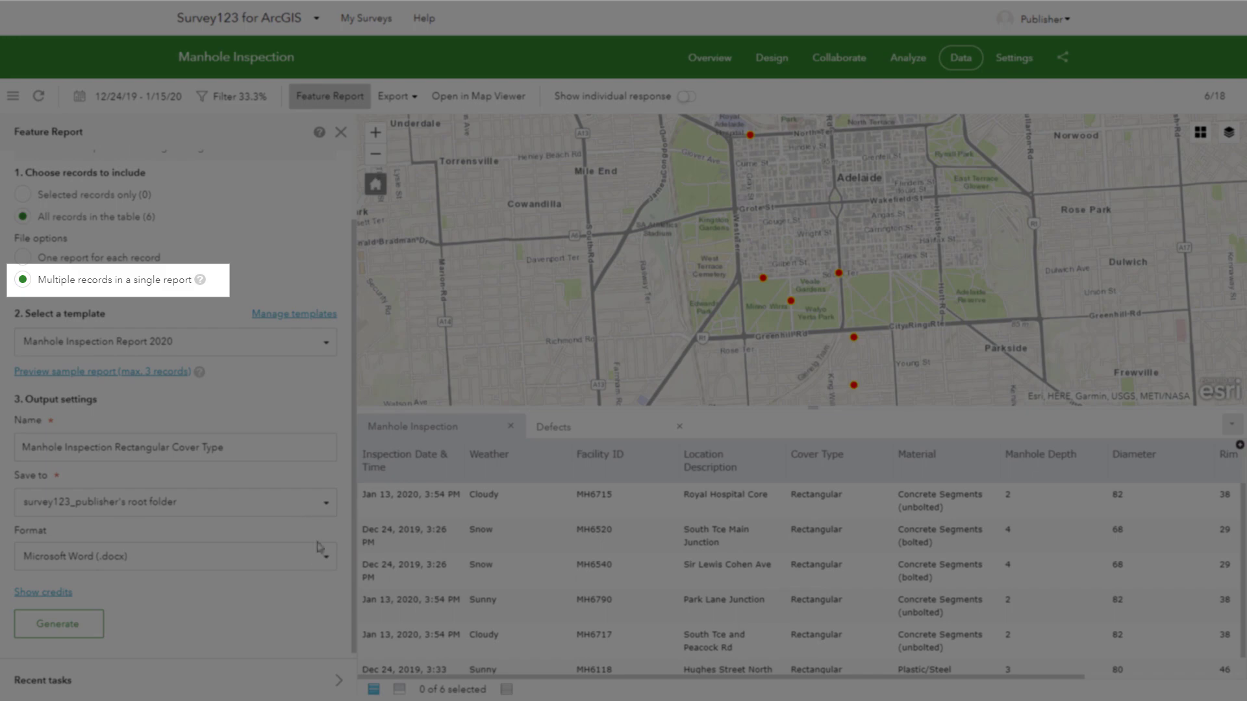
{"action": "left_click", "coordinate": [321, 557]}
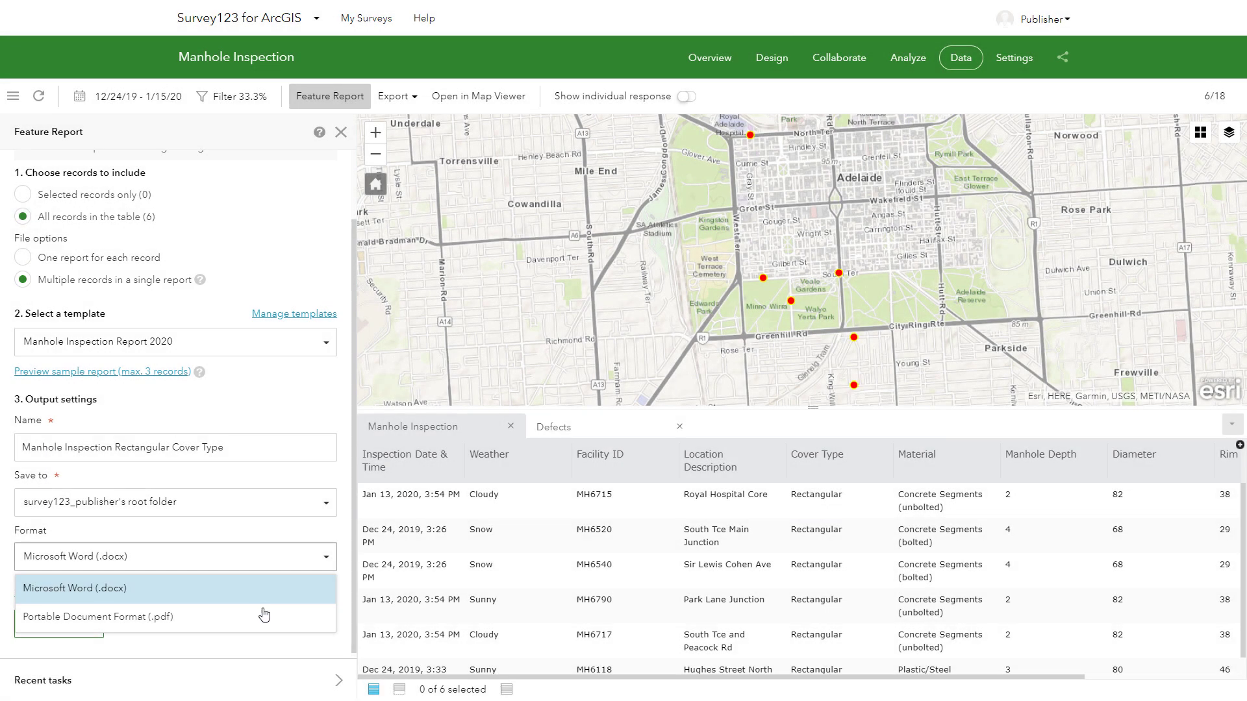
{"action": "left_click", "coordinate": [263, 616]}
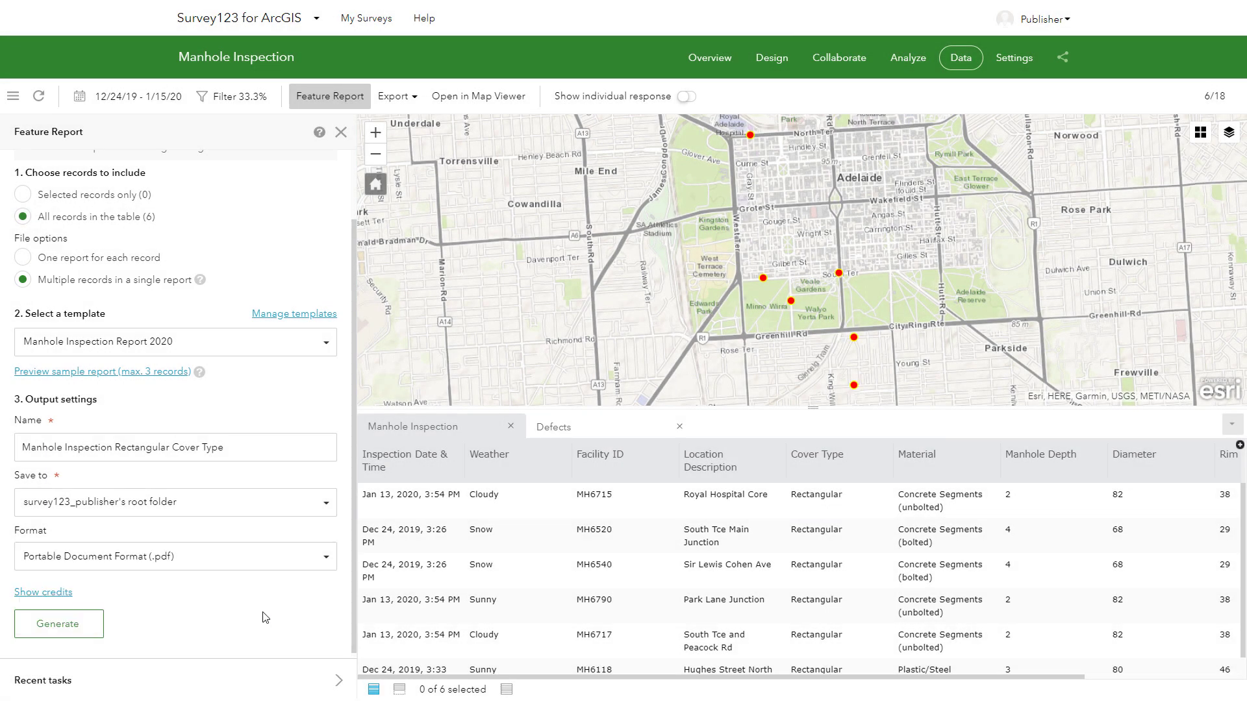
{"action": "left_click", "coordinate": [97, 635]}
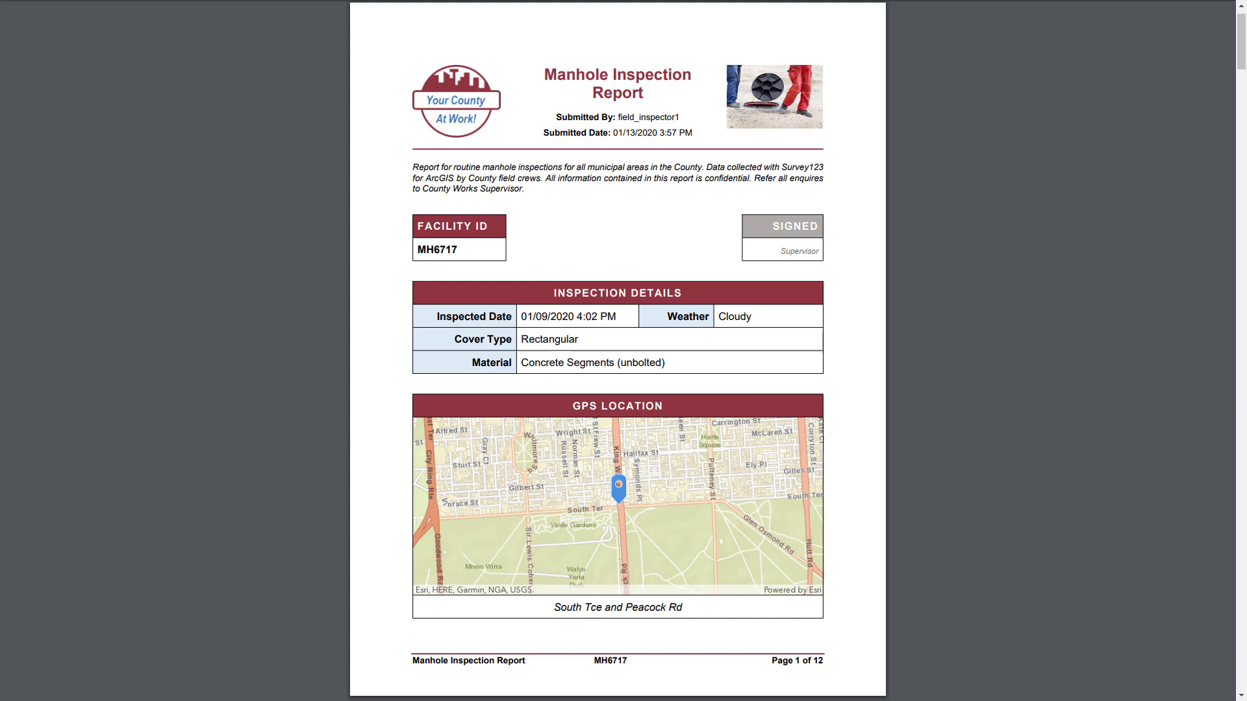
Page down through the combined PDF to page 4, showing MH6520's defects
{"action": "key", "text": "Page_Down"}
{"action": "key", "text": "Page_Down"}
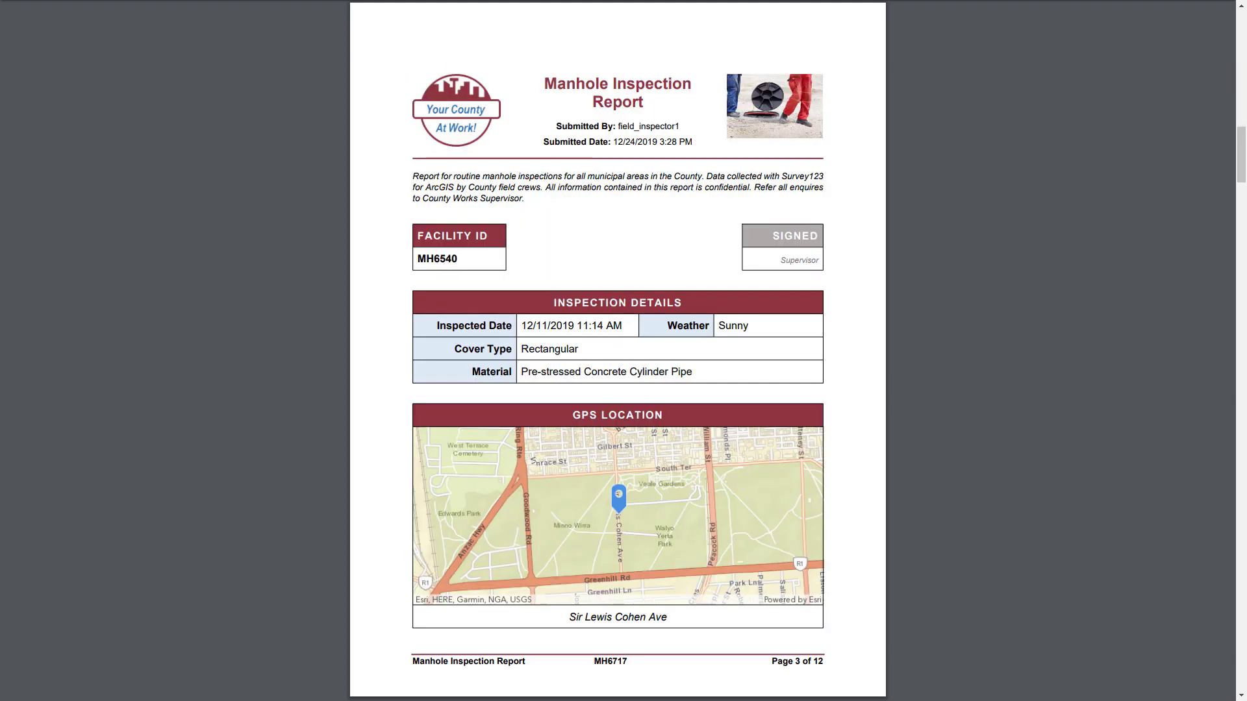
{"action": "key", "text": "Page_Down"}
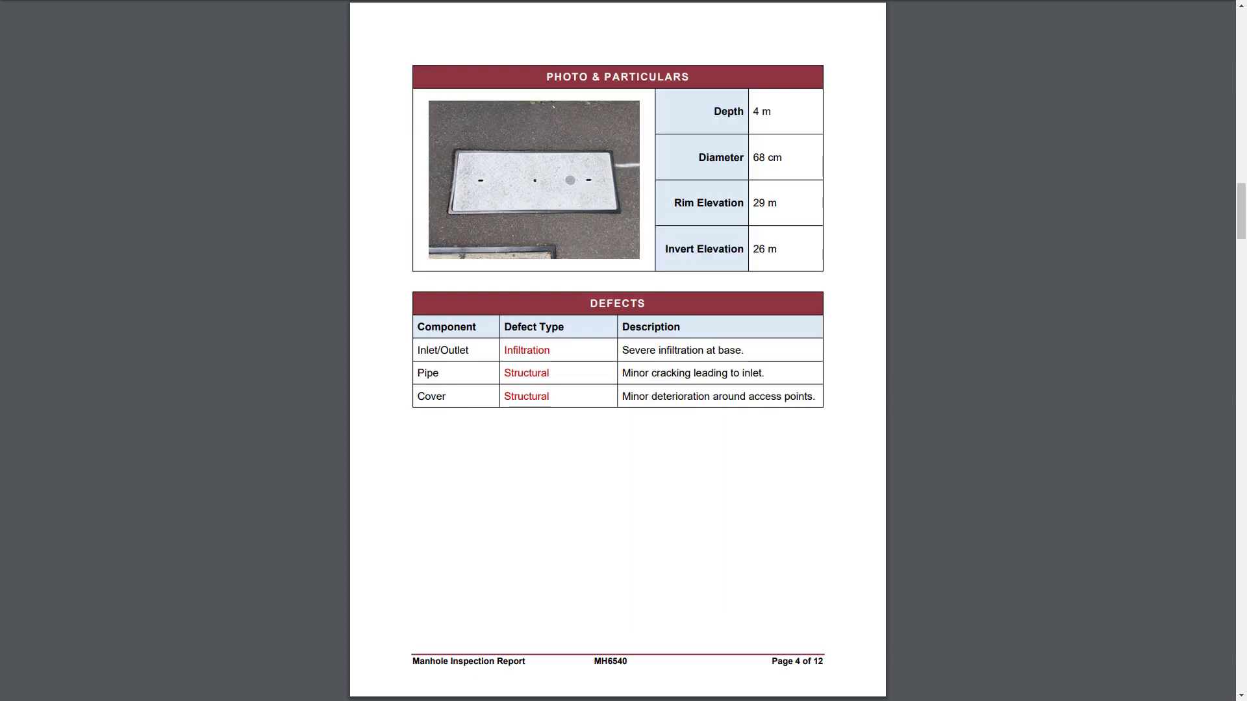
{"action": "key", "text": "Page_Down"}
{"action": "key", "text": "Page_Down"}
{"action": "key", "text": "Page_Down"}
{"action": "key", "text": "Page_Down"}
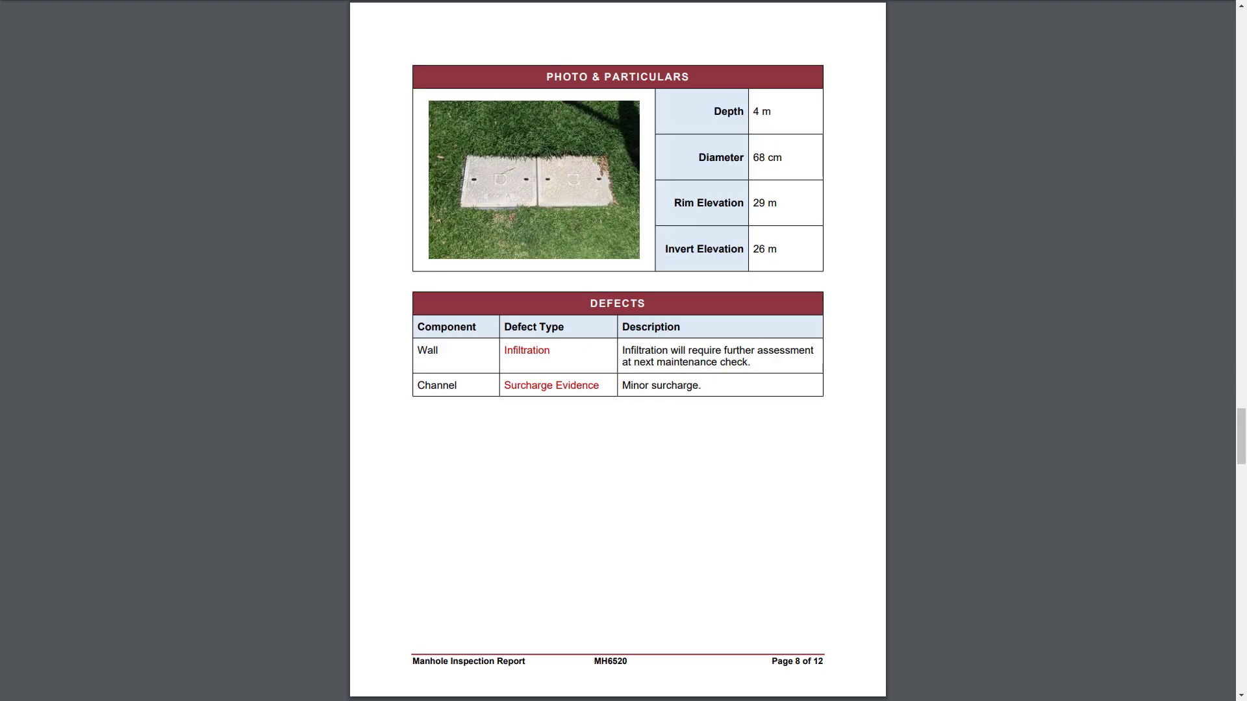